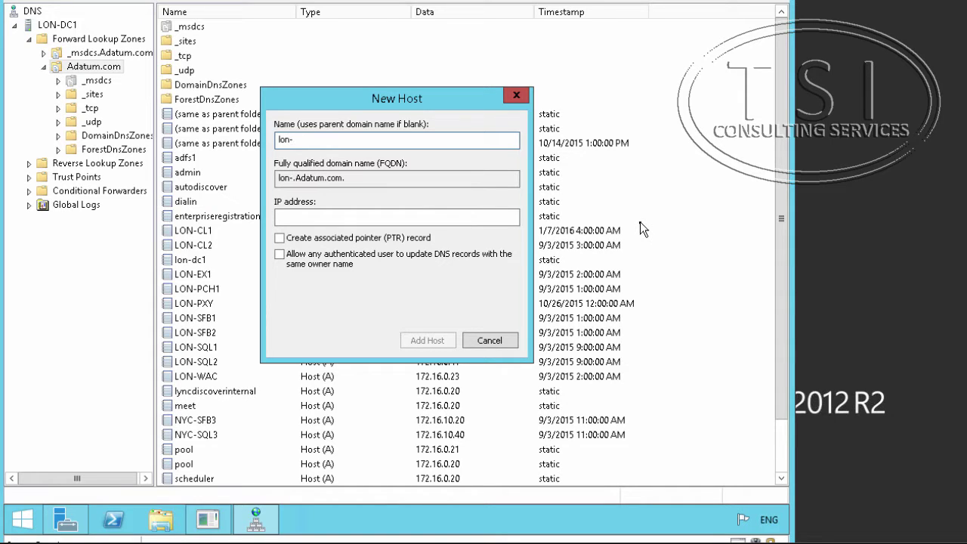
- Create host record lon-edg with IP 172.16.0.5, confirm it, and close the New Host dialog
text(edg)
click(319, 219)
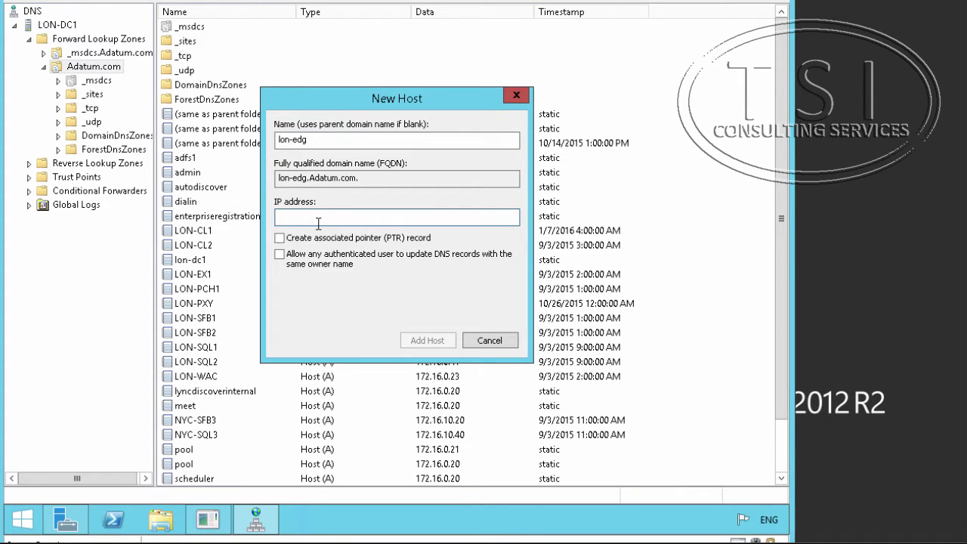
text(172.16.0.5)
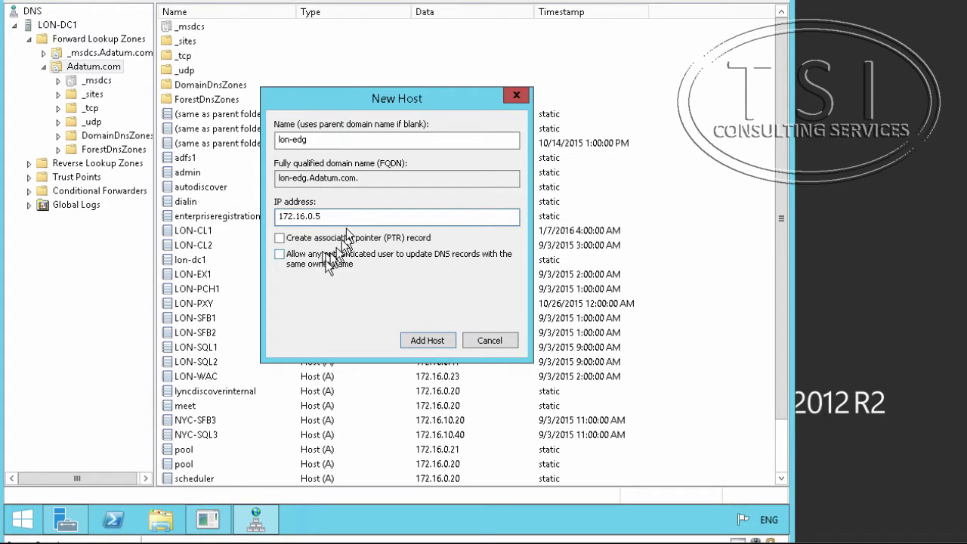
click(420, 340)
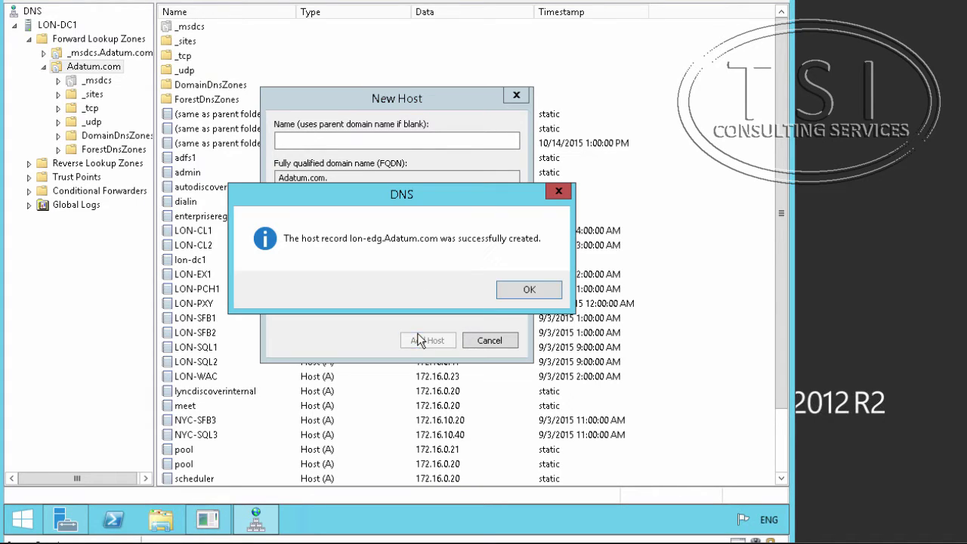
click(543, 291)
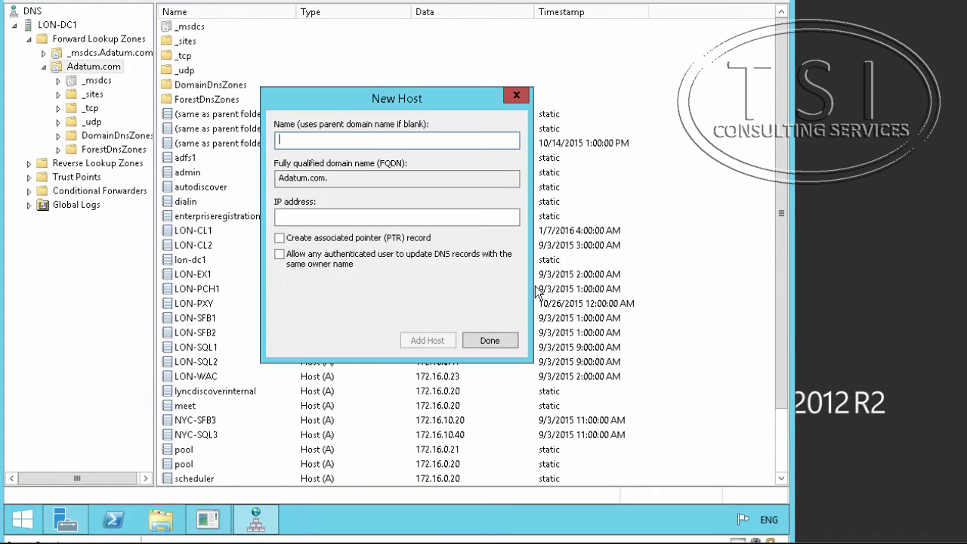
click(489, 340)
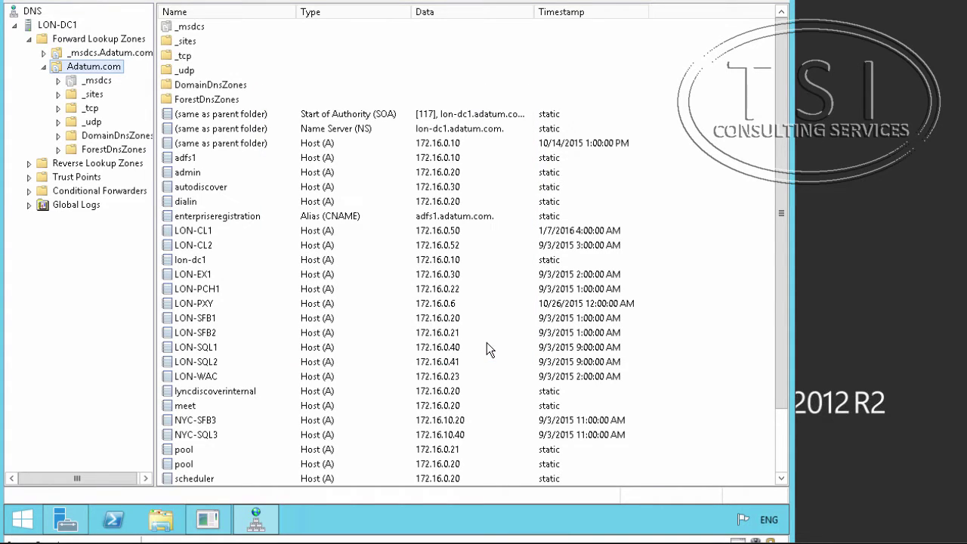
mouse_move(325, 529)
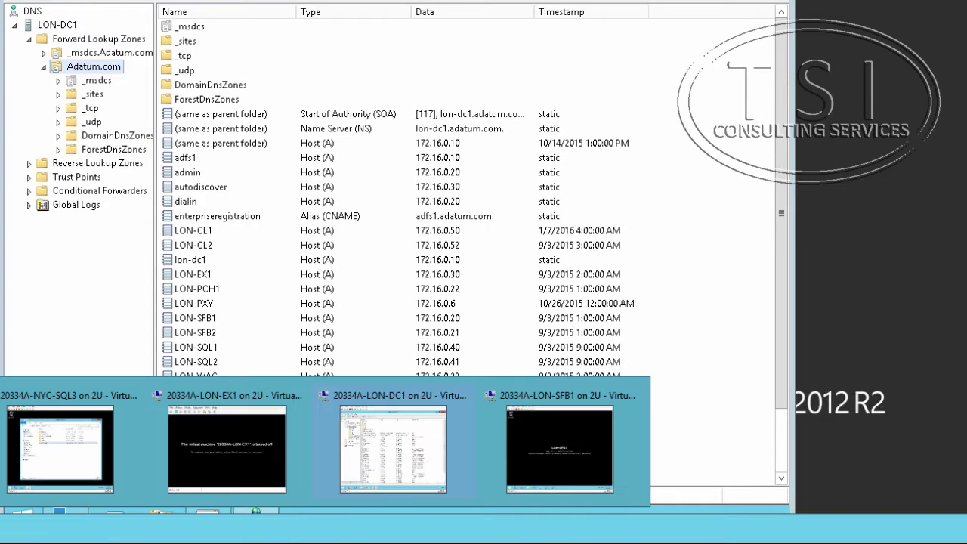
- On LON-SFB1, download the existing deployment's topology and save it locally as Lab8A
click(563, 450)
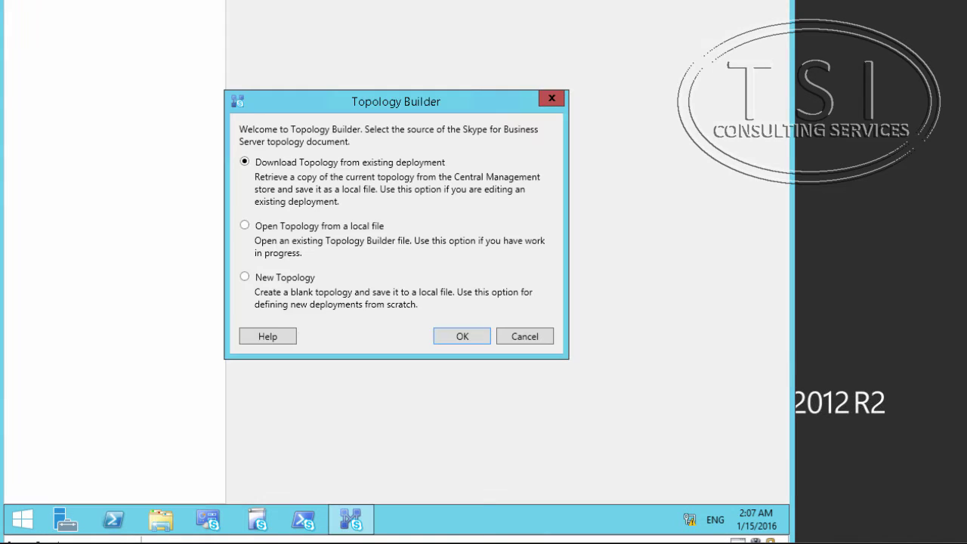
click(441, 337)
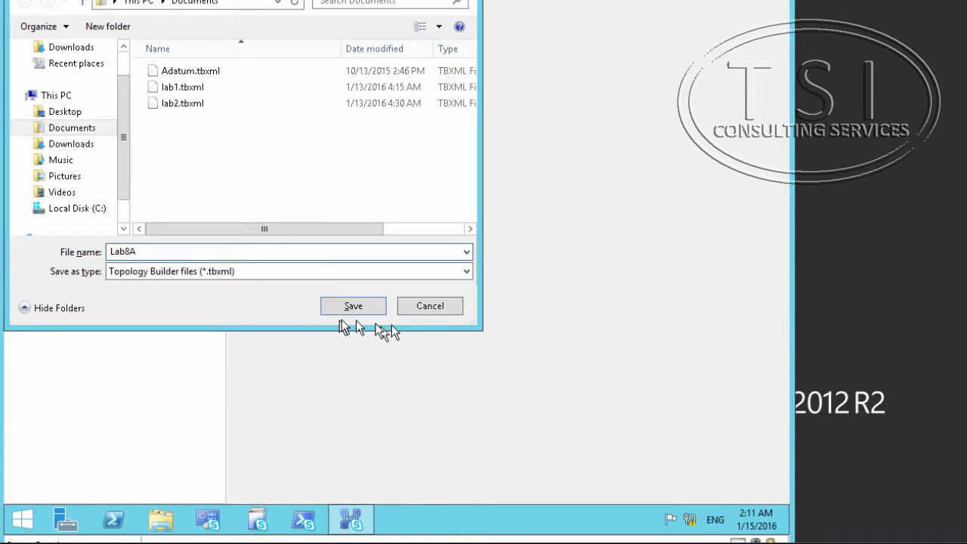
click(344, 306)
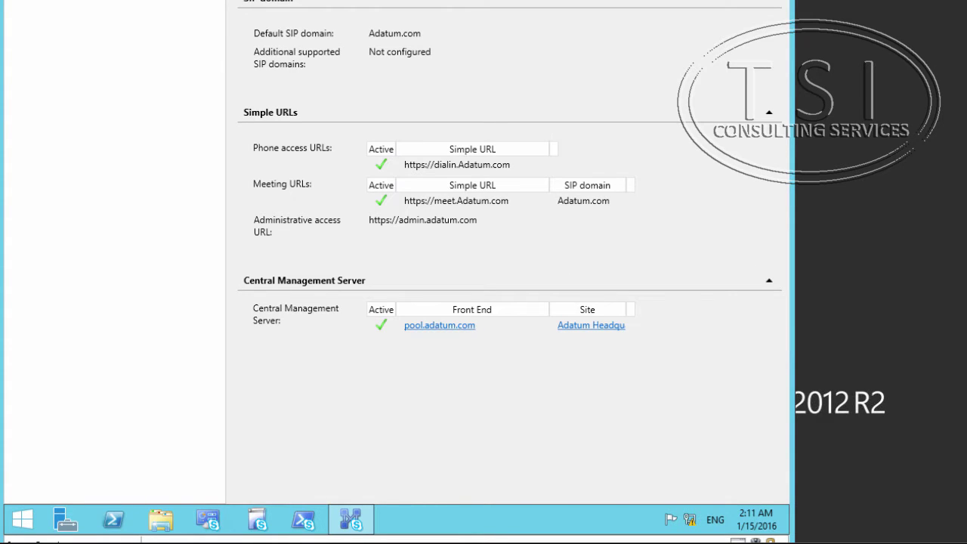
- Under Adatum Headquarters > Skype for Business Server 2015, launch New Edge Pool from the Edge pools folder
click(19, 2)
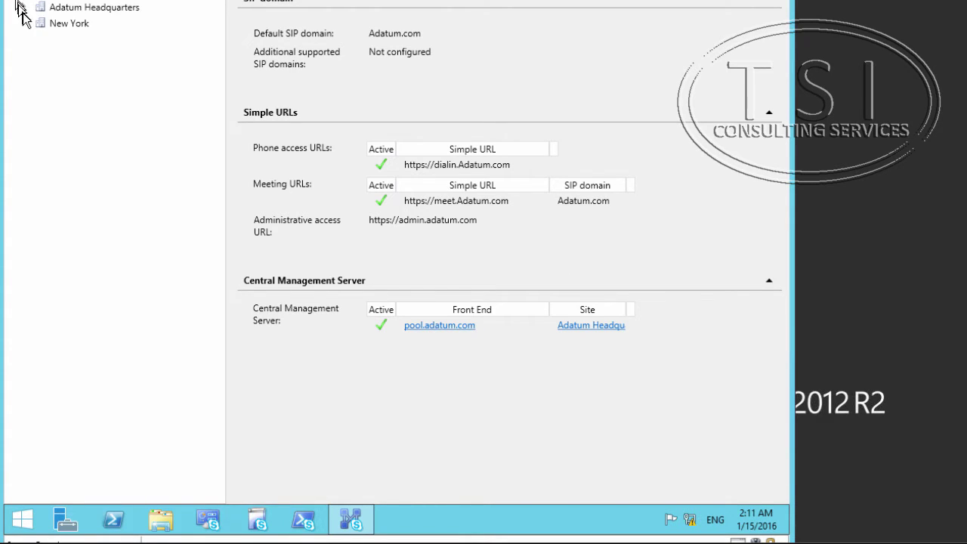
click(21, 7)
click(24, 8)
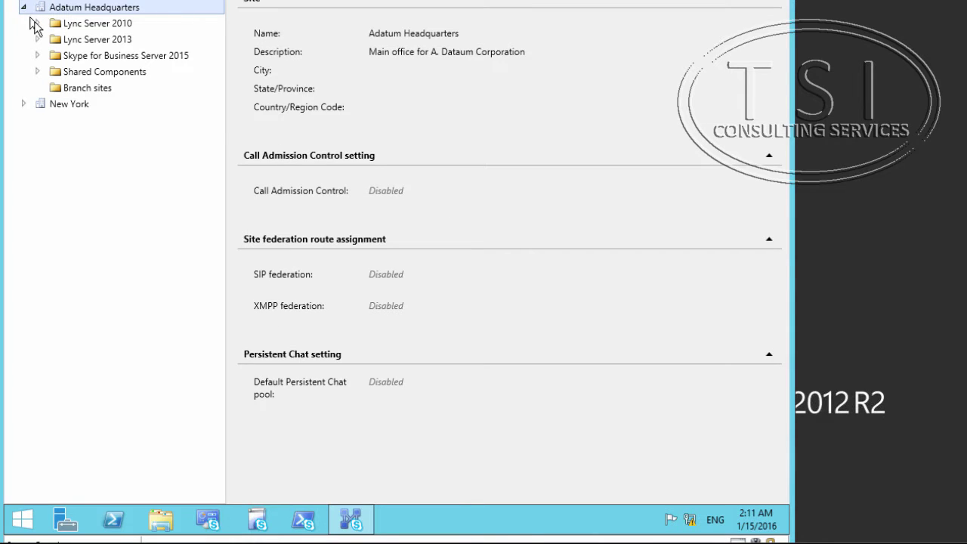
click(46, 61)
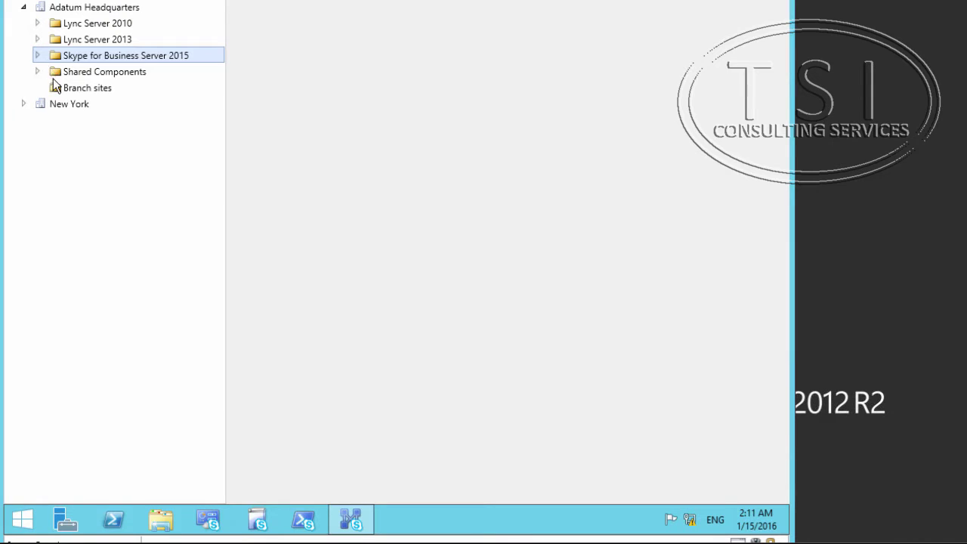
click(38, 55)
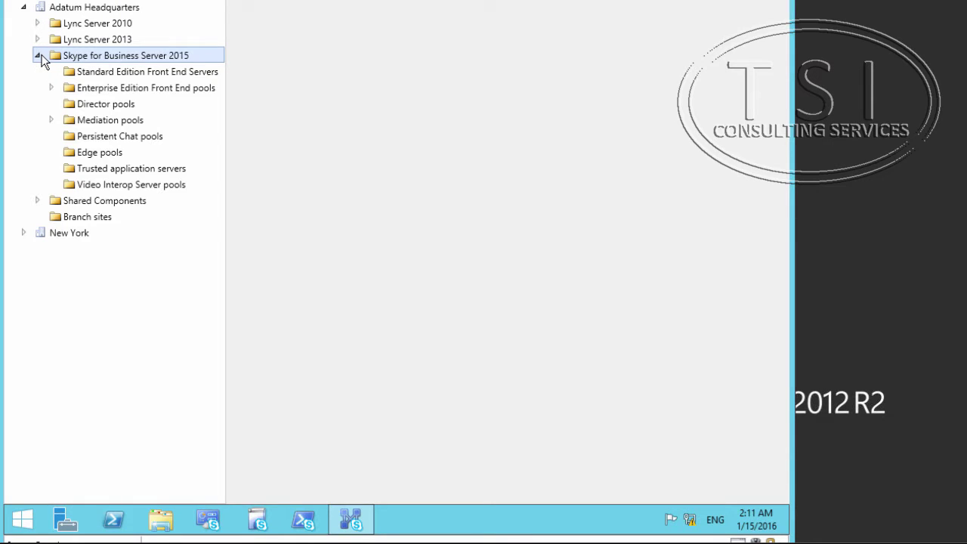
click(83, 155)
right_click(86, 157)
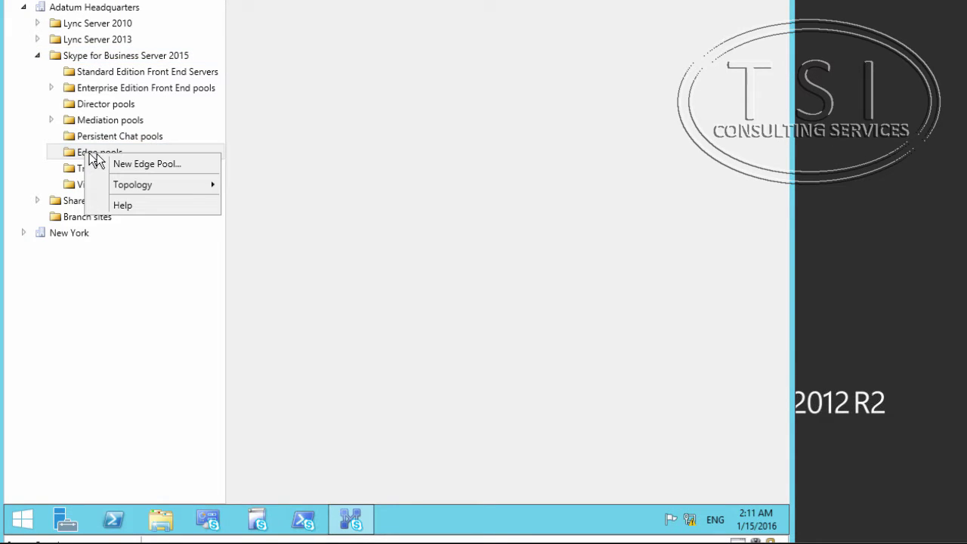
click(109, 164)
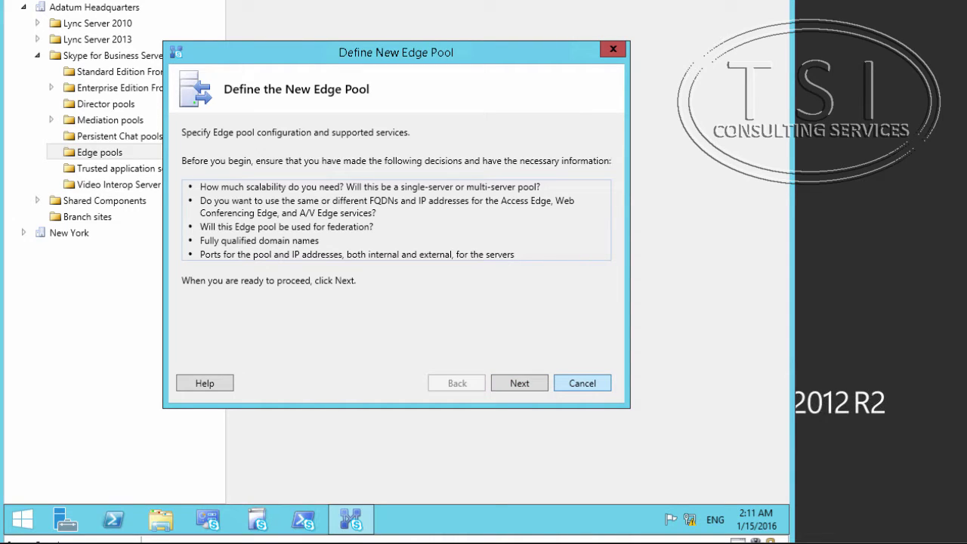
- Name the Edge pool lon-edg.adatum.com and make it a single-server pool
click(513, 384)
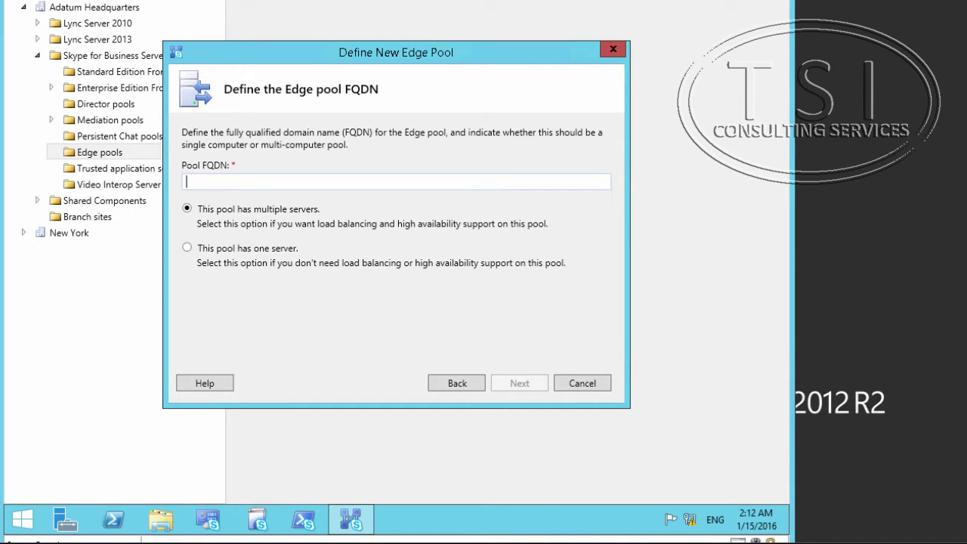
text(lon-edg.adatum.com.)
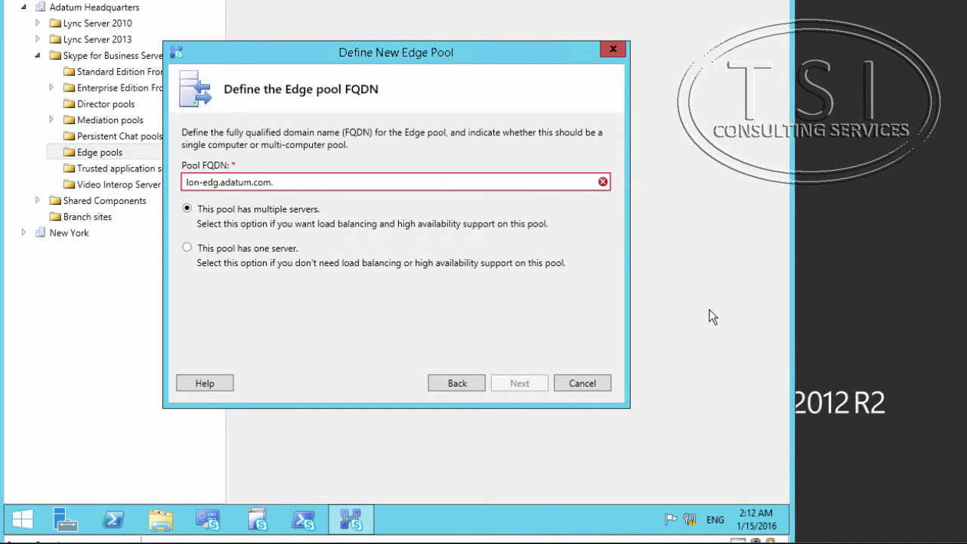
key(BackSpace)
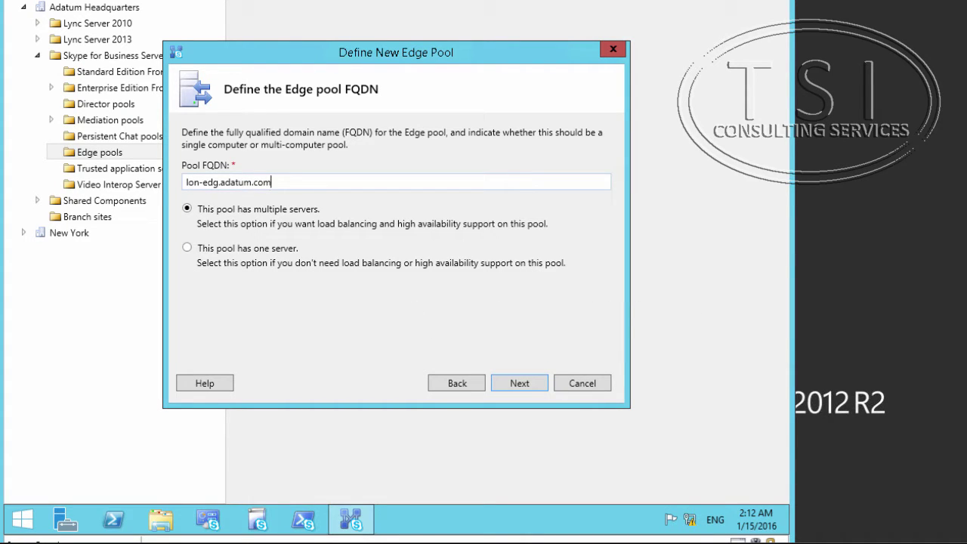
click(225, 251)
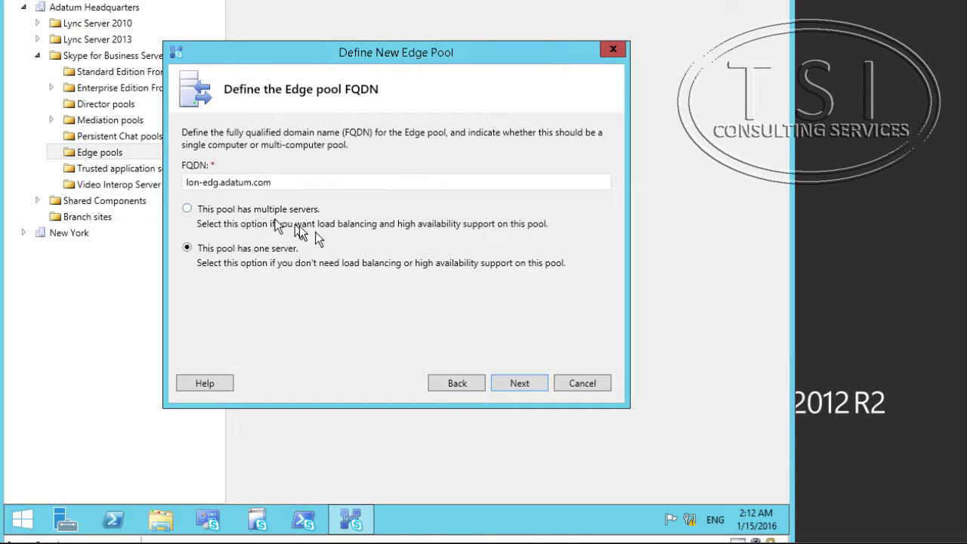
click(264, 211)
click(266, 248)
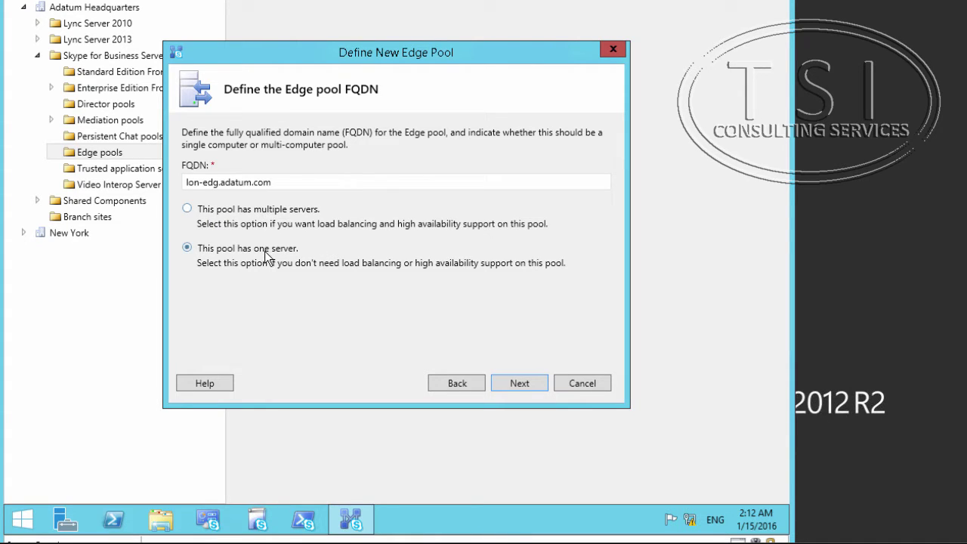
click(519, 385)
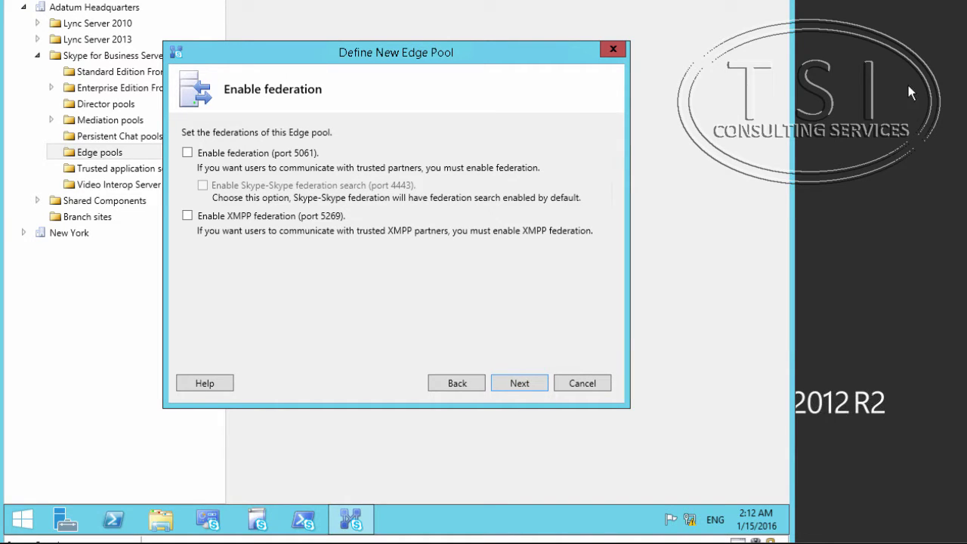
- Enable federation on port 5061, Skype-Skype federation search, and XMPP federation on port 5269
click(188, 153)
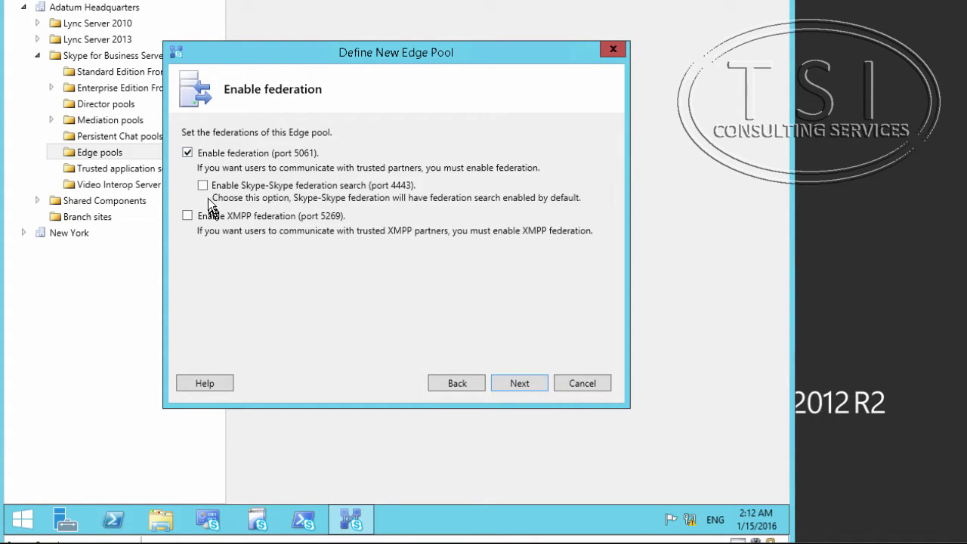
click(203, 185)
click(188, 216)
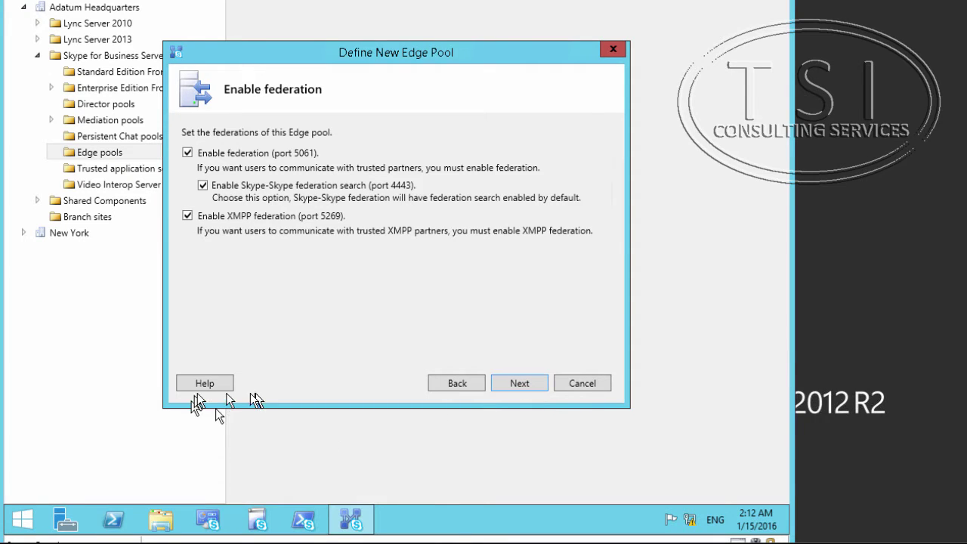
click(520, 384)
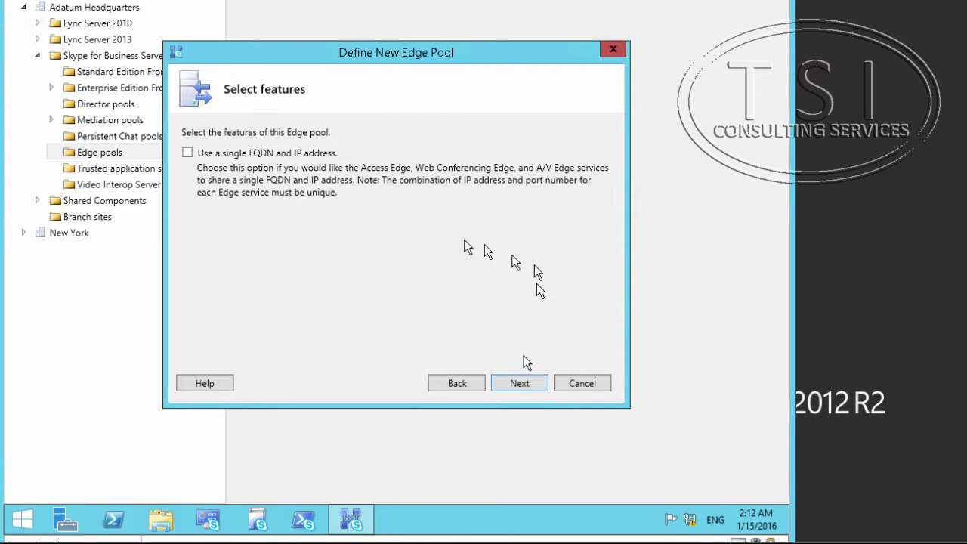
- Share a single FQDN and IP across Edge services and set the external FQDN to sip.adatum.com
click(263, 155)
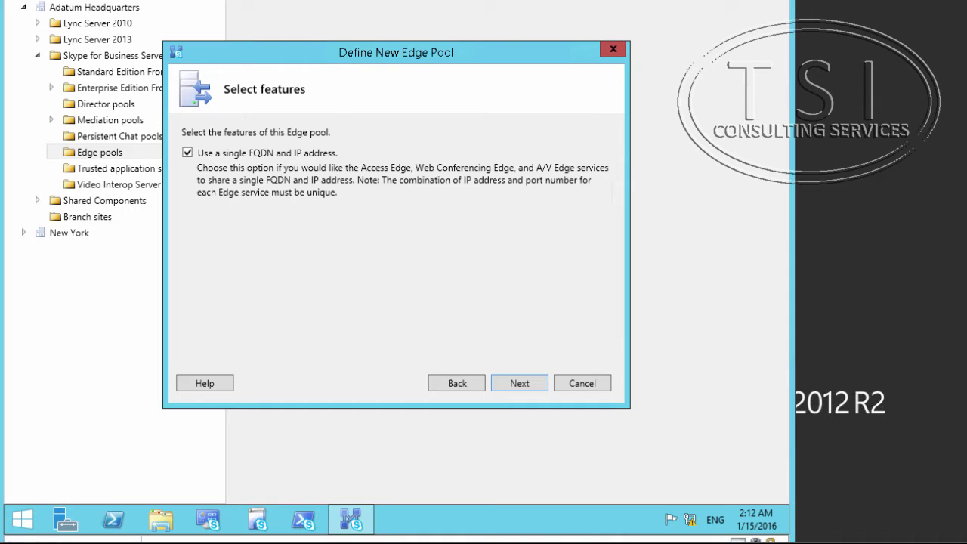
click(514, 387)
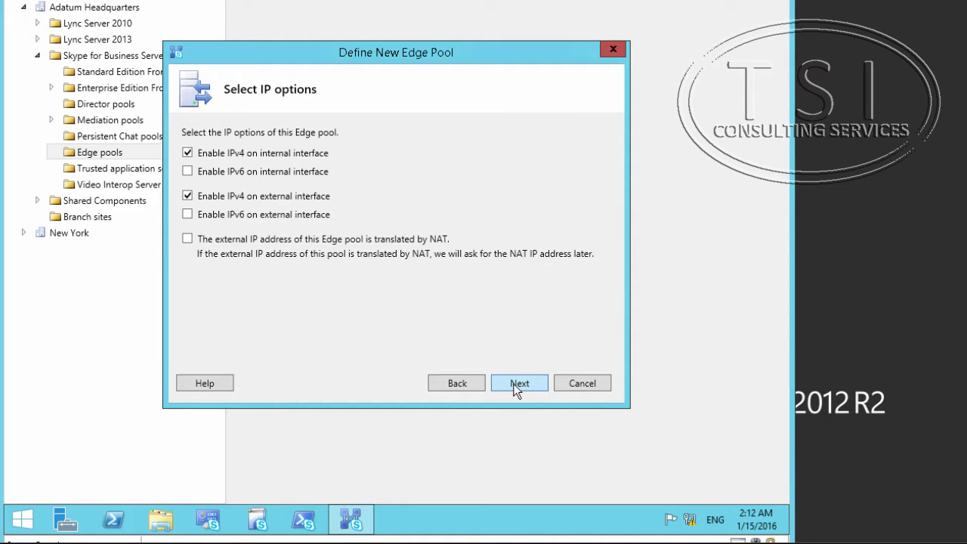
click(516, 387)
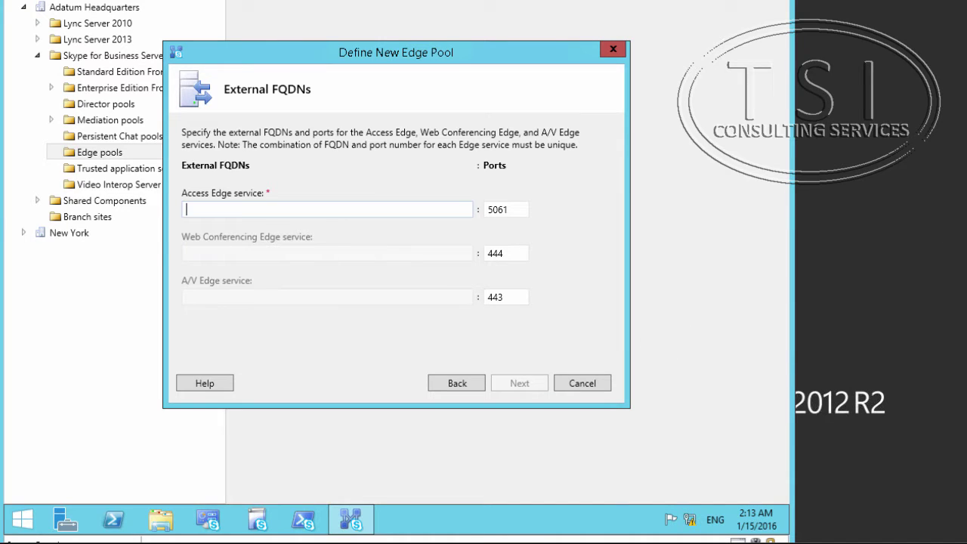
text(sip.adatum.co)
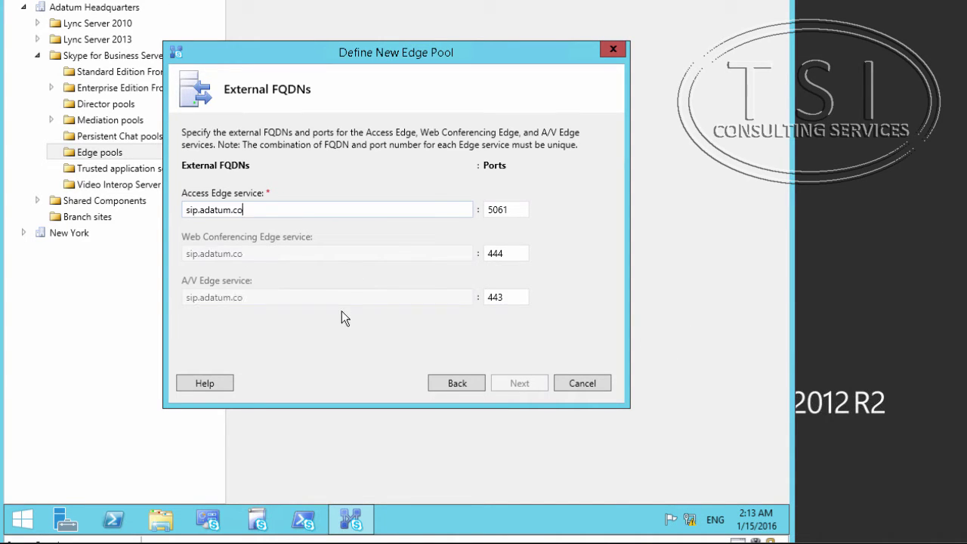
text(m)
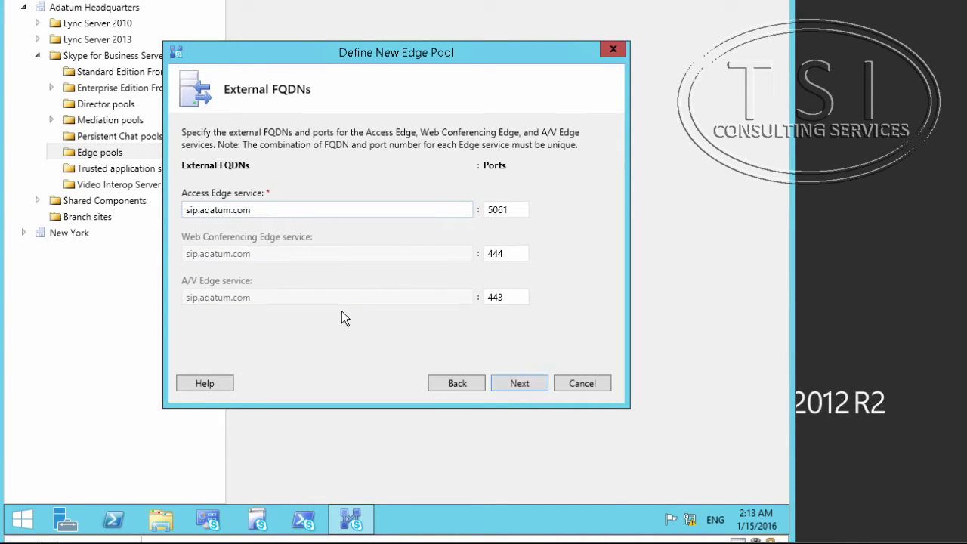
click(518, 386)
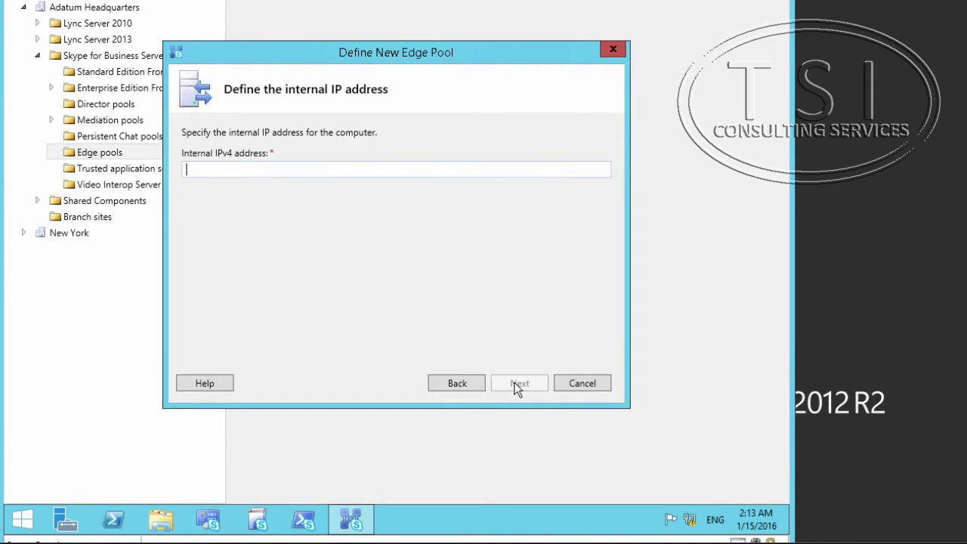
- Enter internal IPv4 172.16.0.5 and external IPv4 192.168.1.5, keeping pool.adatum.com as next hop
click(240, 172)
text(172.1)
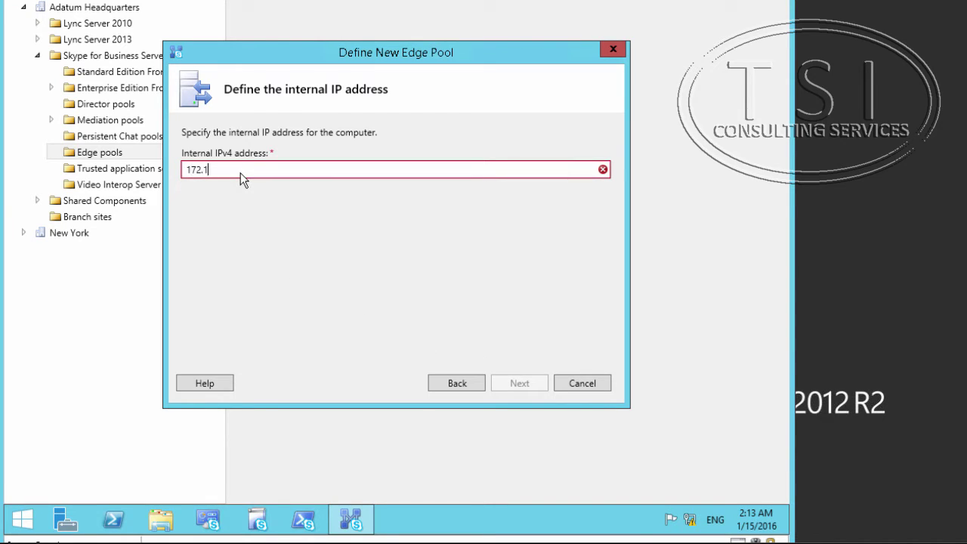
text(6.0.5)
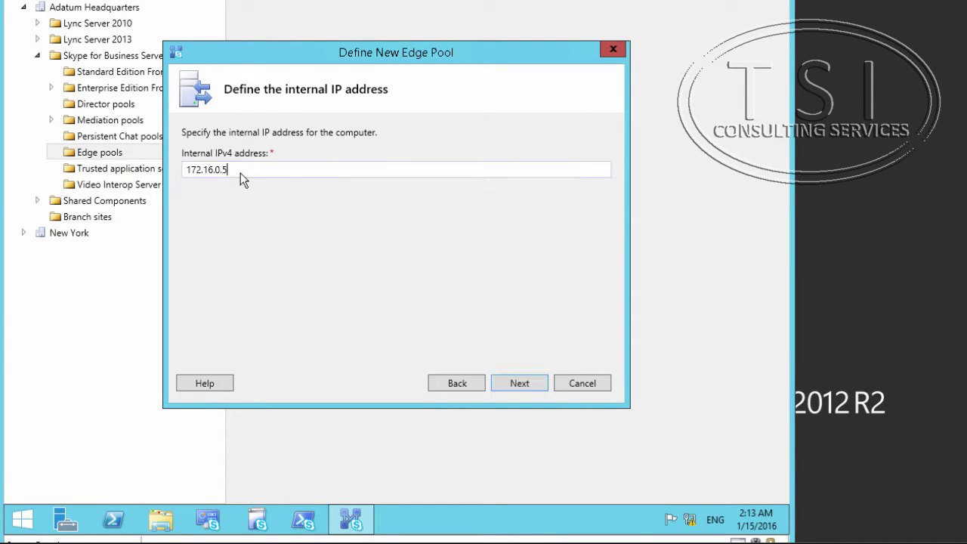
click(517, 384)
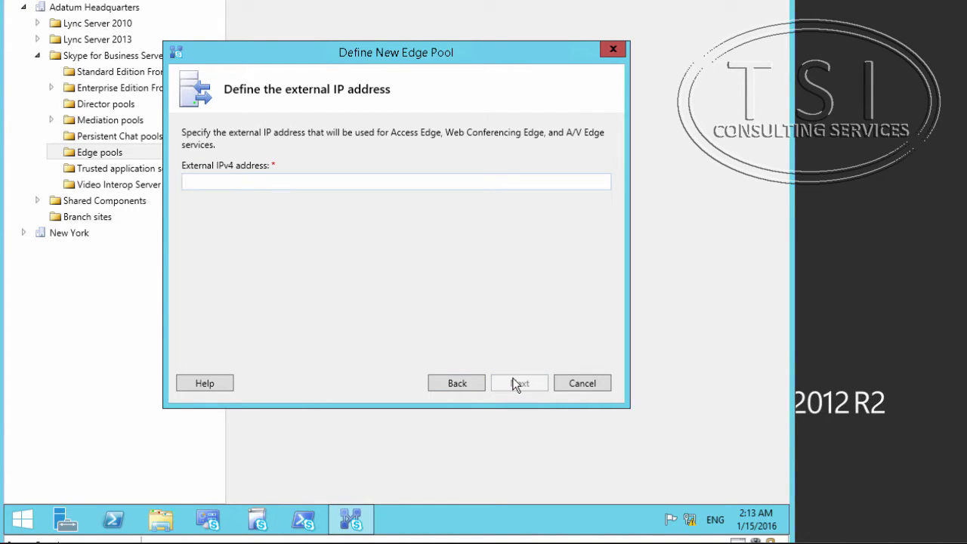
text(192)
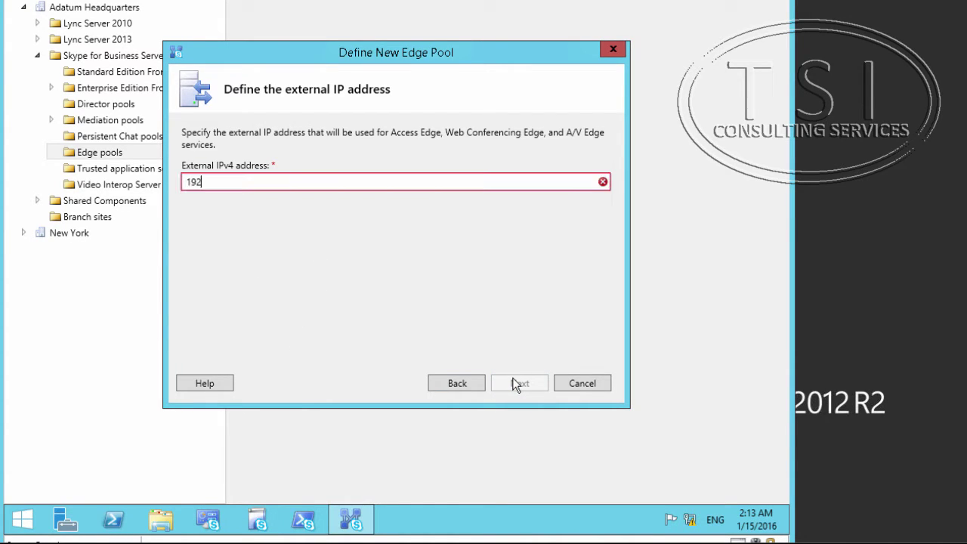
text(.168.1.5)
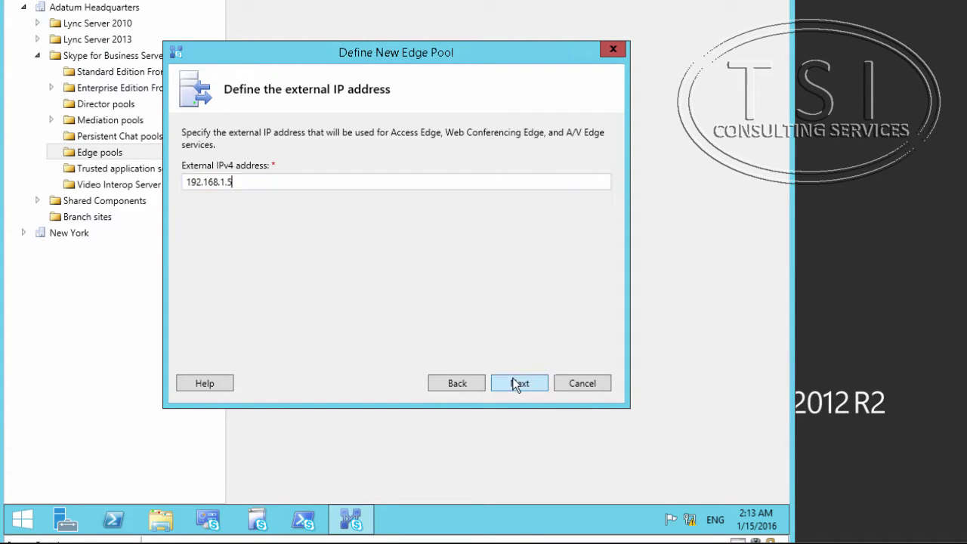
click(519, 384)
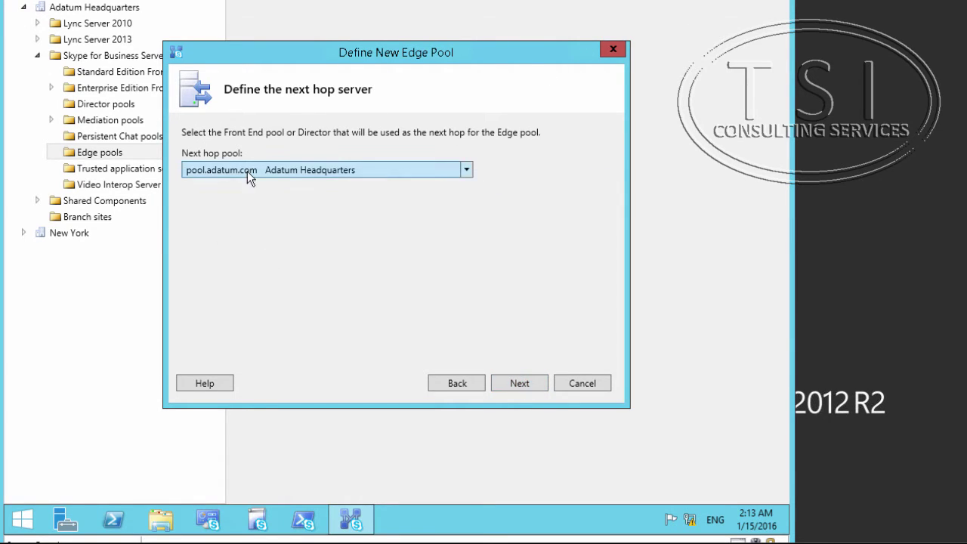
click(523, 389)
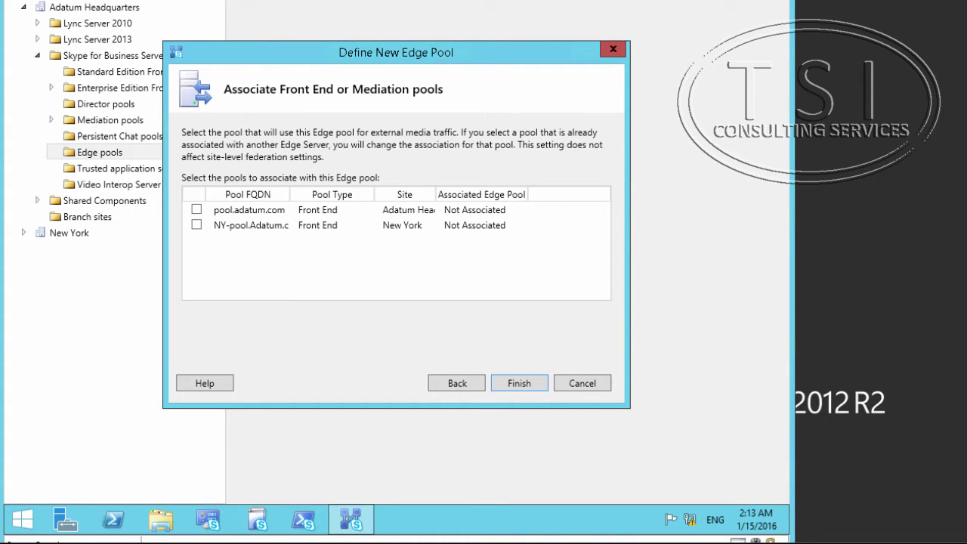
- Tick pool.adatum.com as the associated Front End pool and finish the Edge pool wizard
click(197, 211)
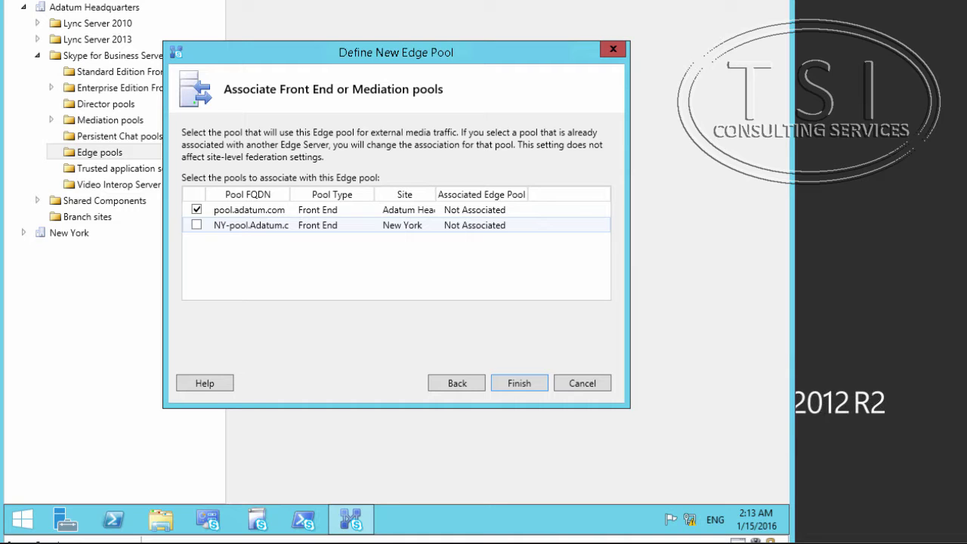
click(528, 383)
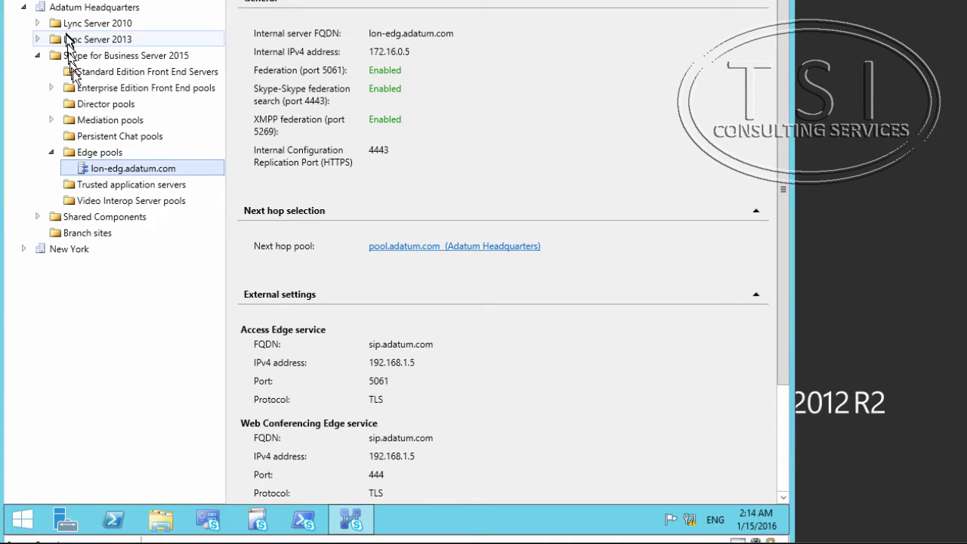
- In Adatum Headquarters site properties, enable SIP federation routed through lon-edg.adatum.com
right_click(96, 8)
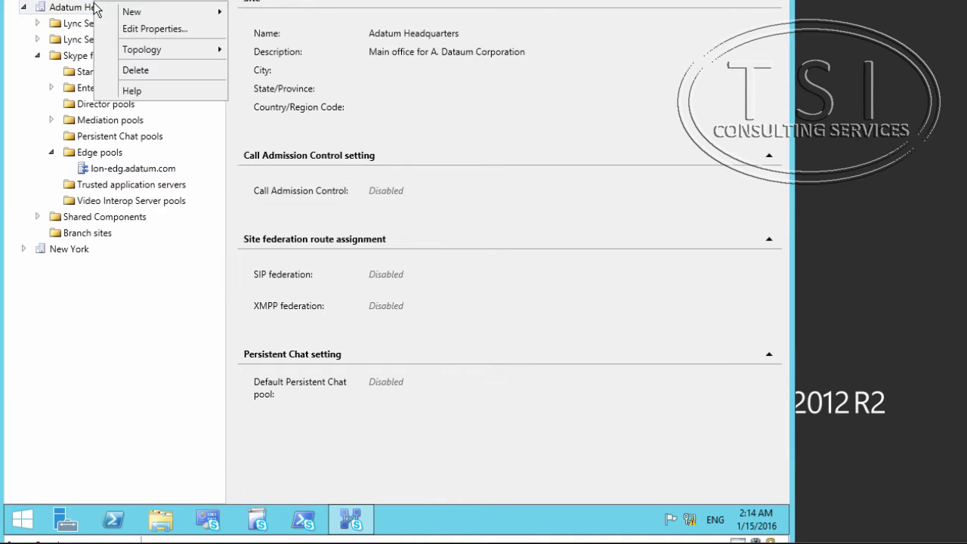
click(124, 30)
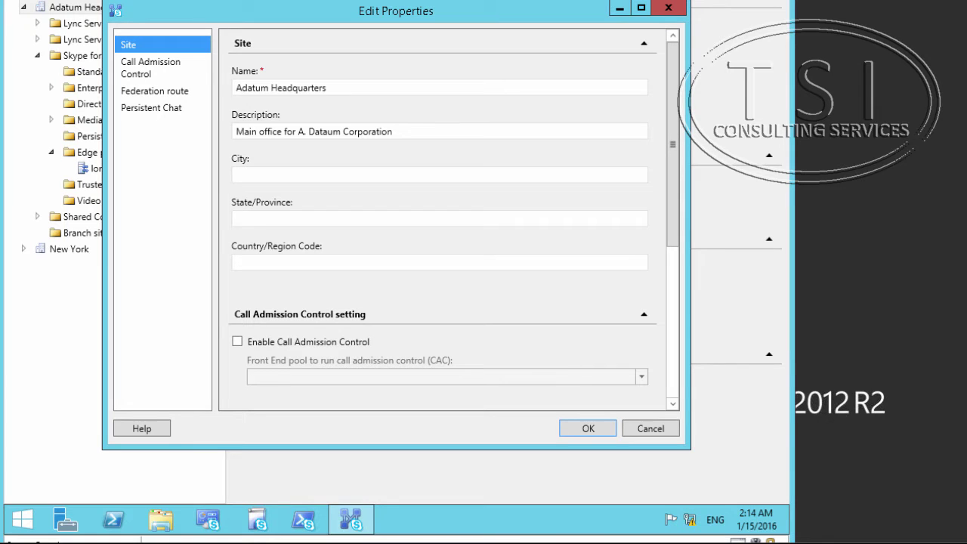
click(157, 93)
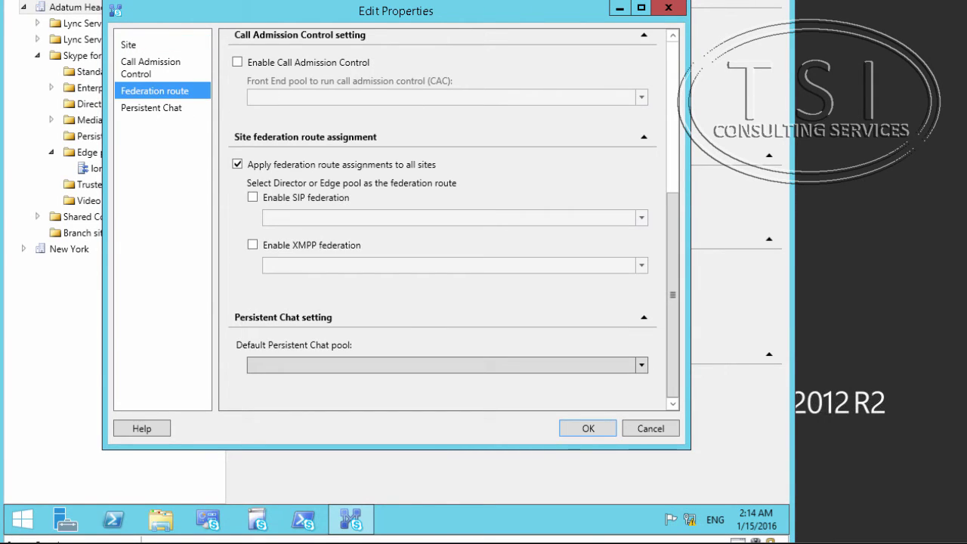
click(255, 198)
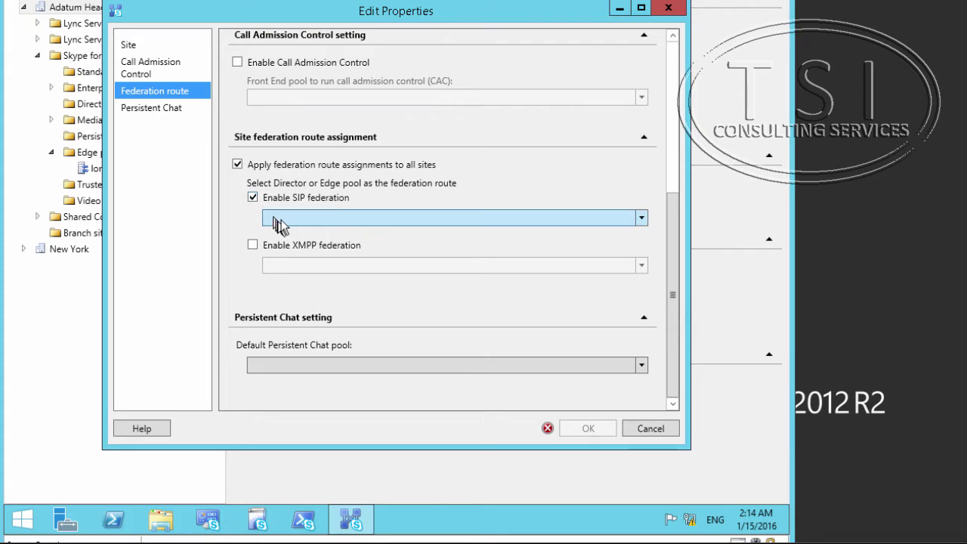
click(641, 218)
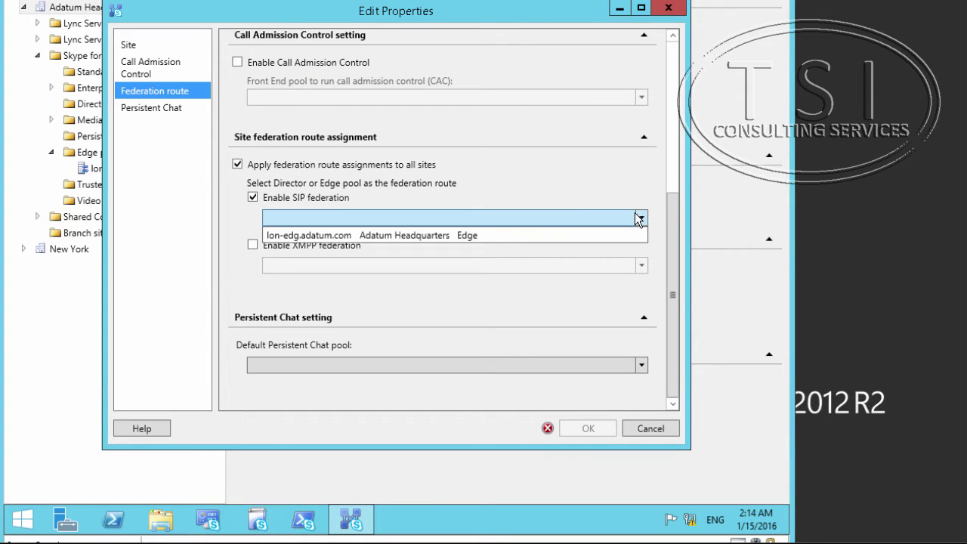
click(516, 237)
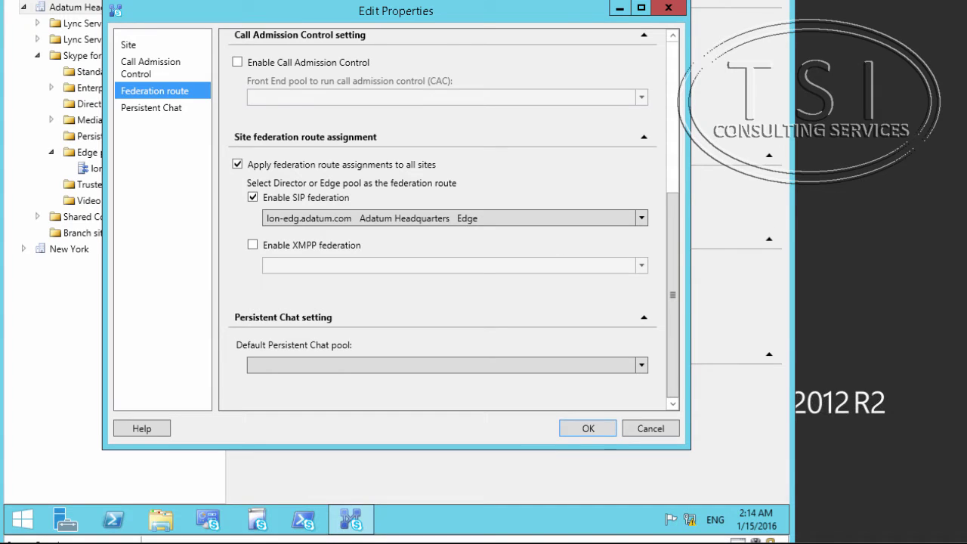
- Enable XMPP federation through lon-edg.adatum.com and save the site properties
click(252, 245)
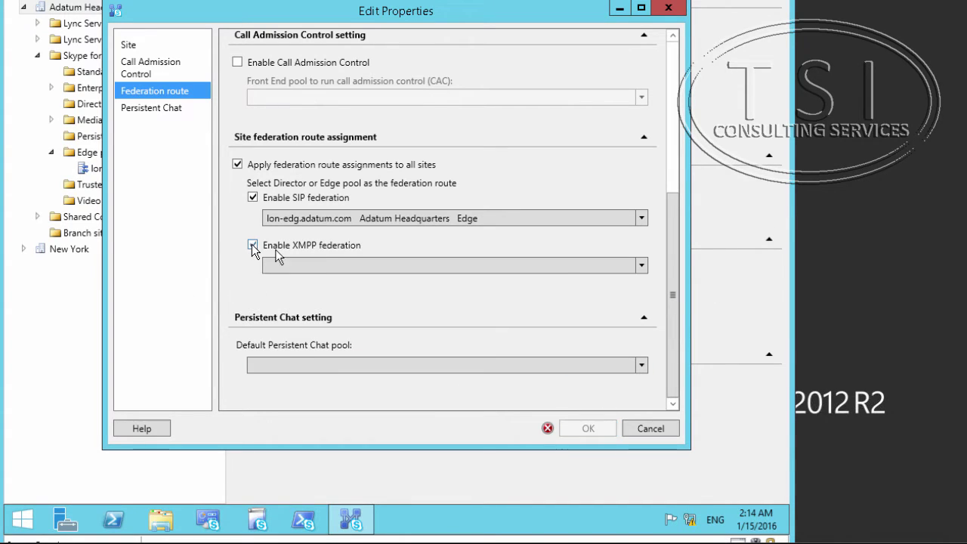
click(642, 266)
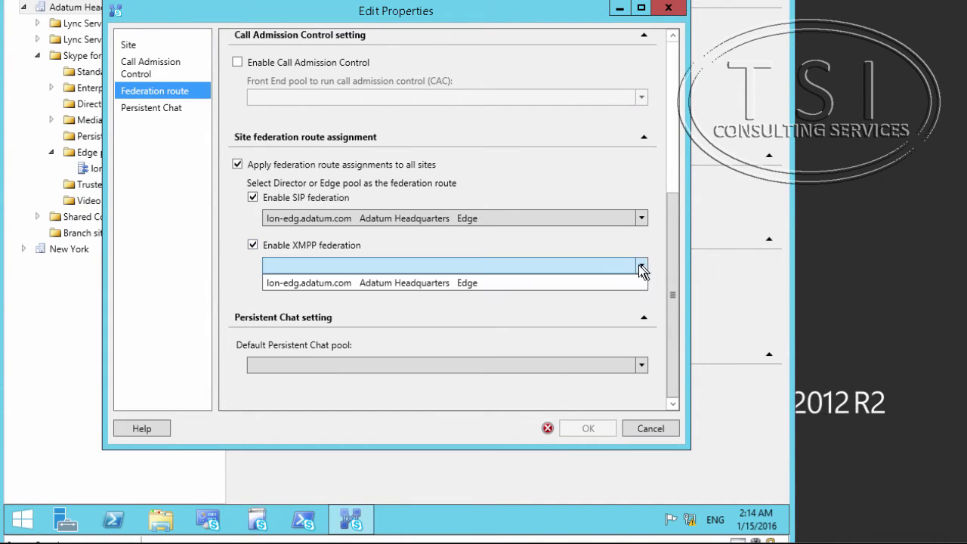
click(576, 282)
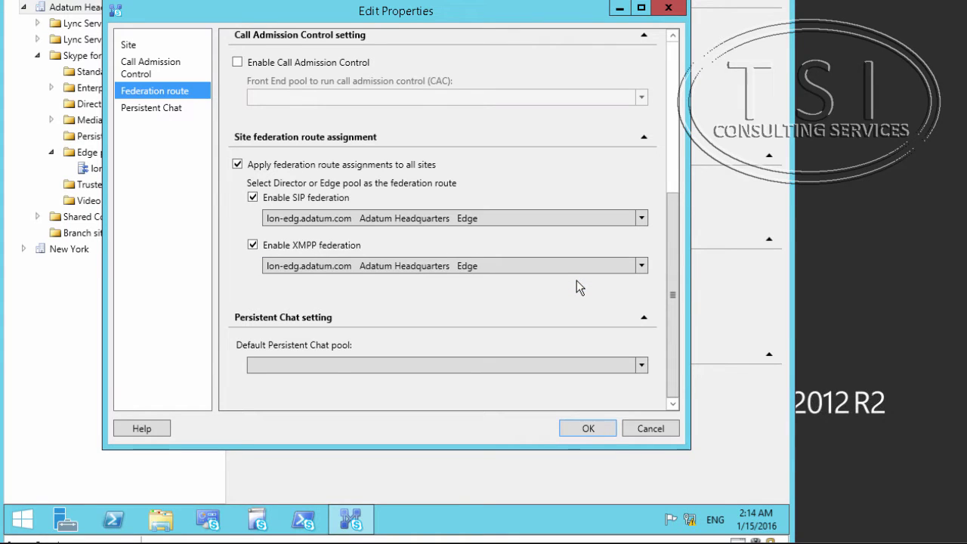
click(579, 423)
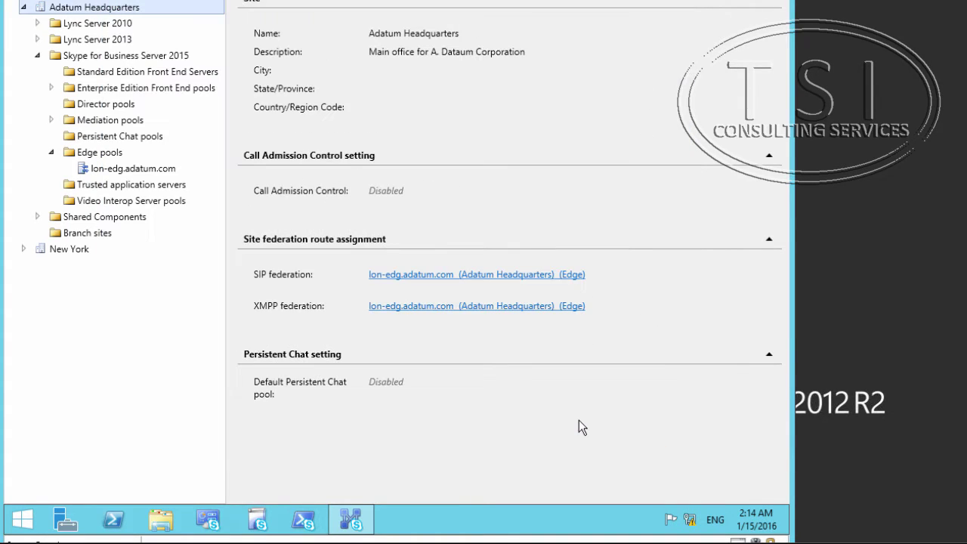
- Publish the topology from the Adatum Headquarters menu and close the wizard once all steps succeed
right_click(98, 9)
mouse_move(168, 57)
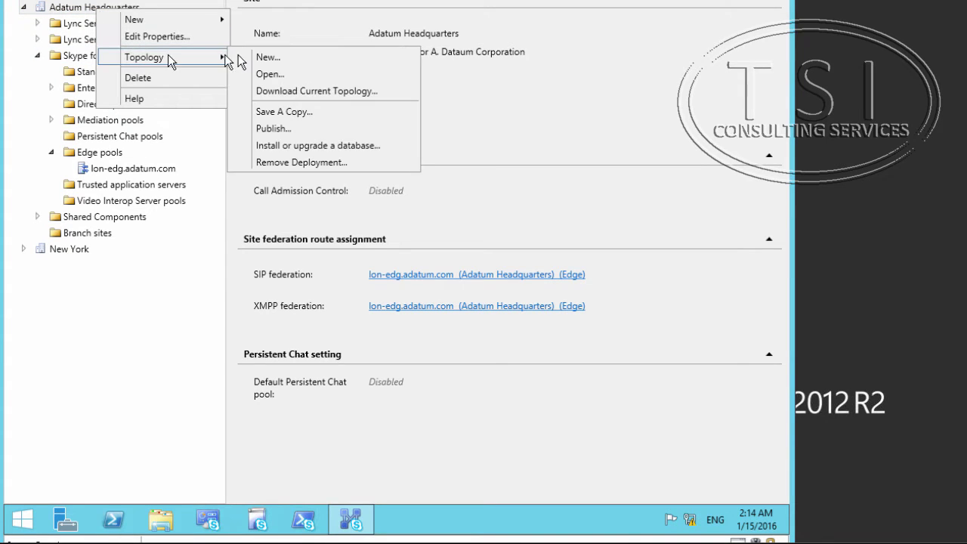
click(287, 124)
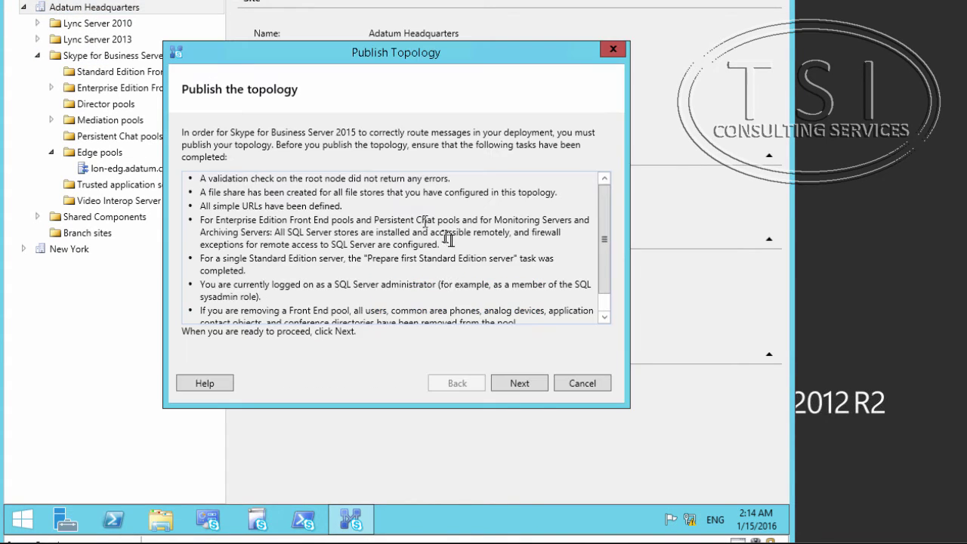
click(519, 383)
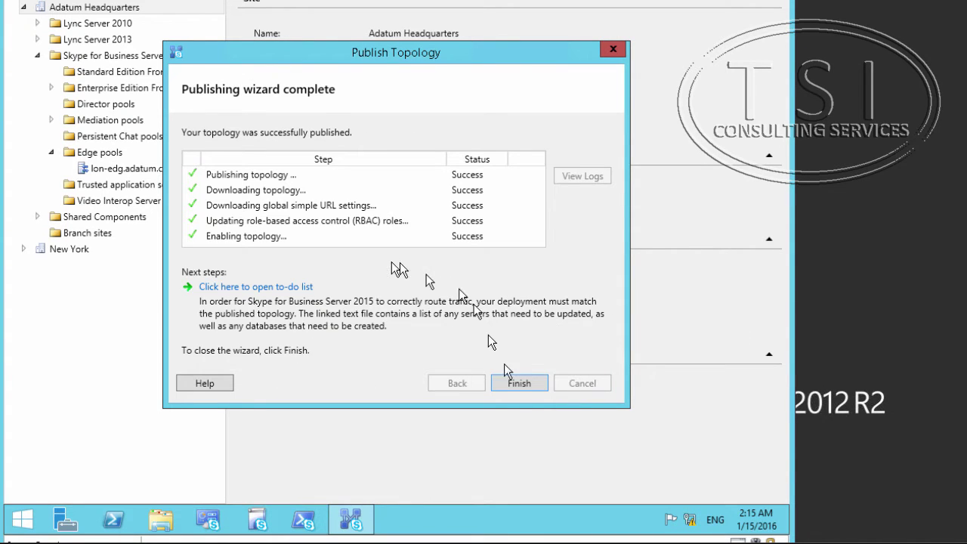
click(519, 383)
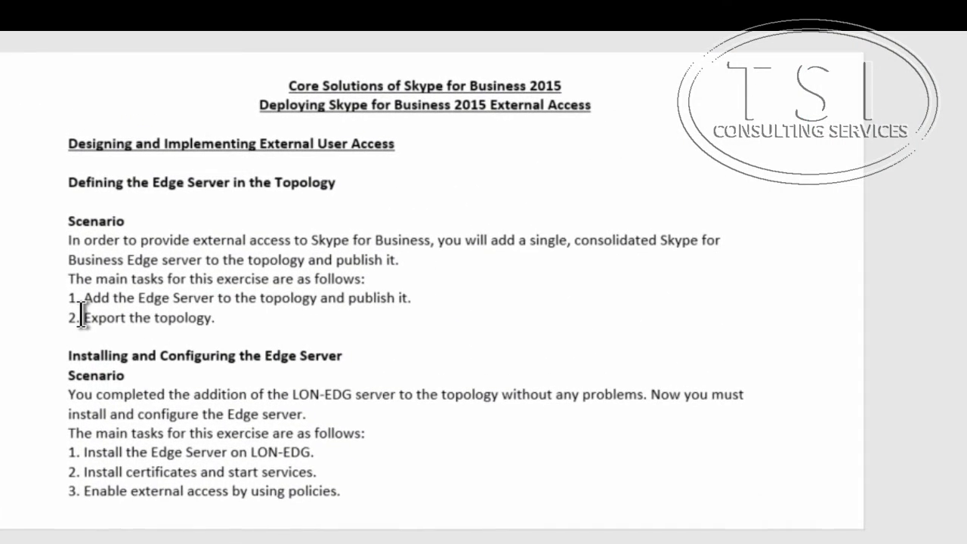
- Highlight the task 'Export the topology.' in the lab instructions
drag(81, 293, 230, 293)
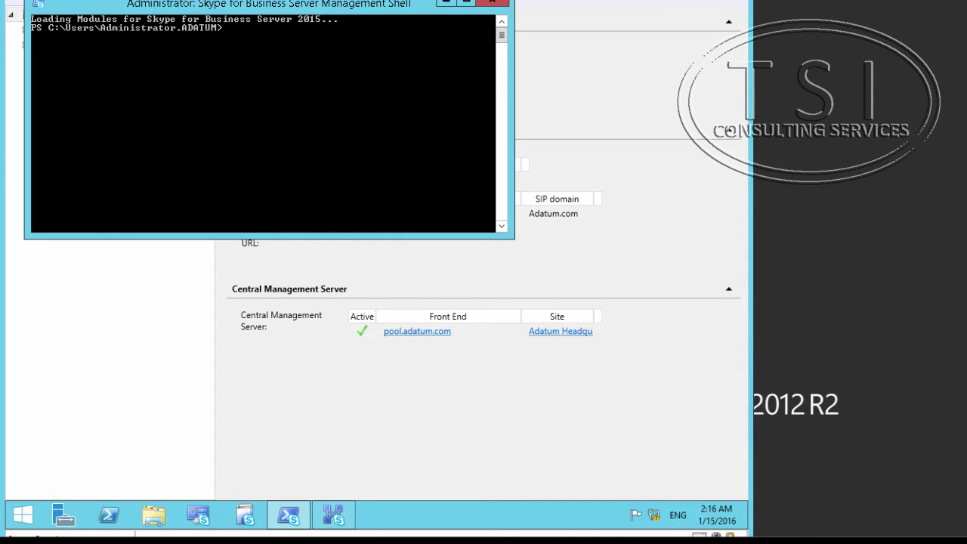
- Run Export-CsConfiguration to export the server configuration to c:\Lab08Export.zip
text(Export-CsConfiguration -FileName c:\Lab08Export.zip)
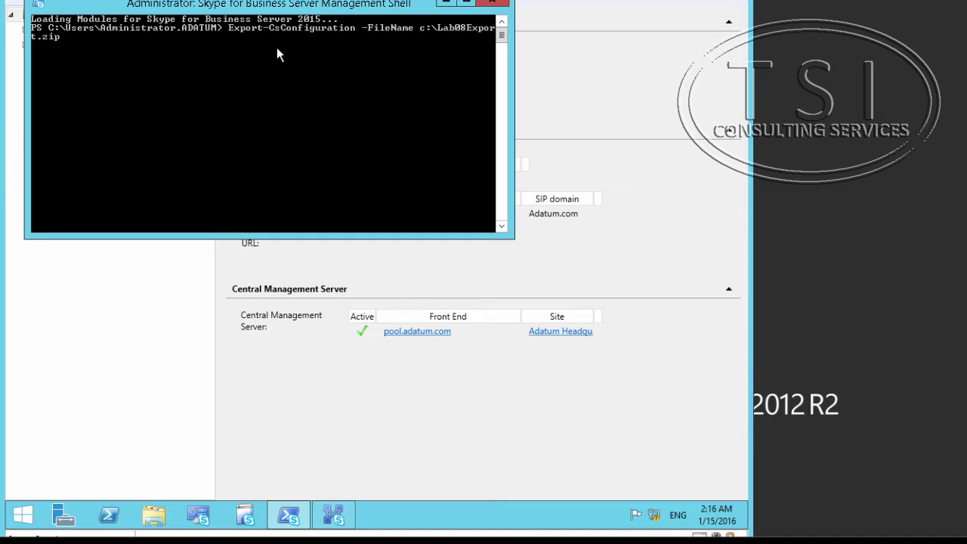
key(Return)
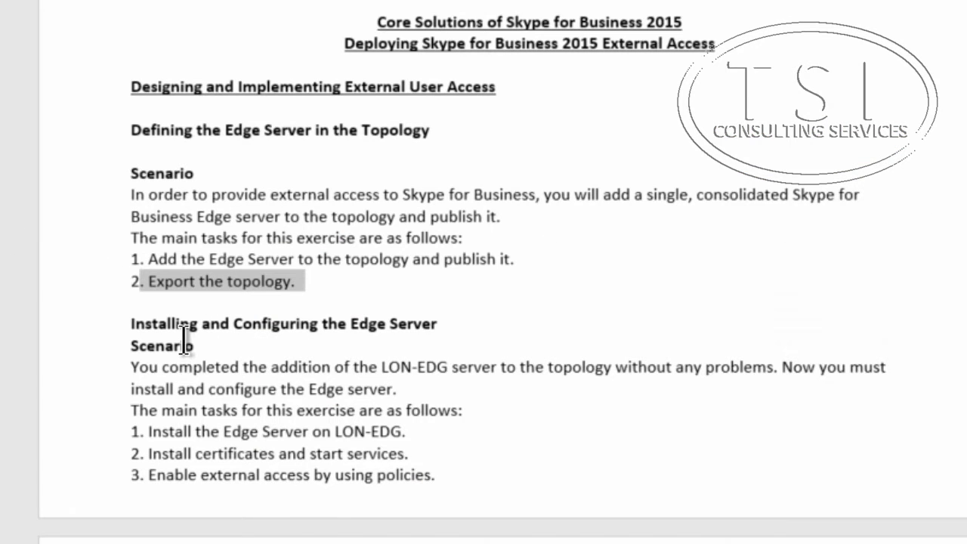
- Scroll the lab document to the Edge Server tasks, highlighting 'Install the Edge Server on LON-EDG'
scroll(189, 334, down, 2)
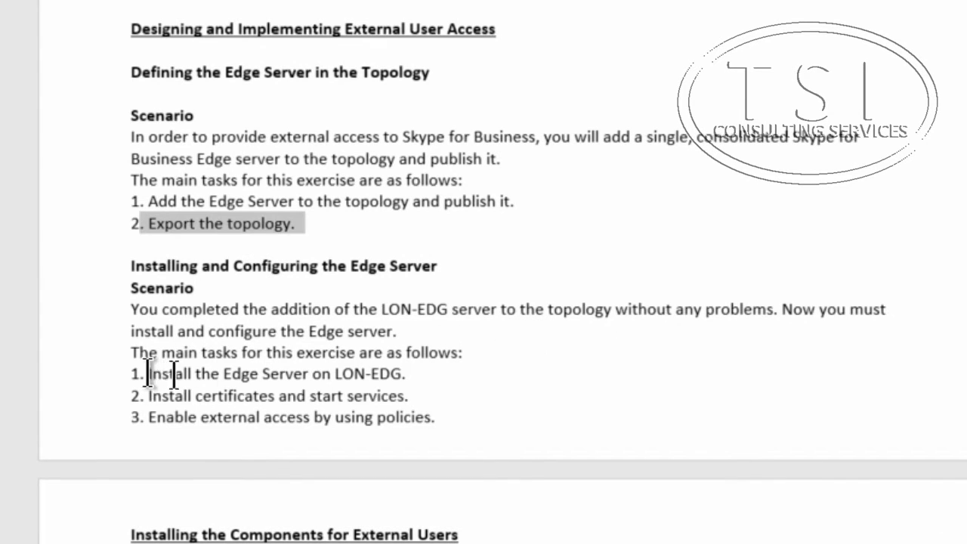
drag(150, 373, 449, 371)
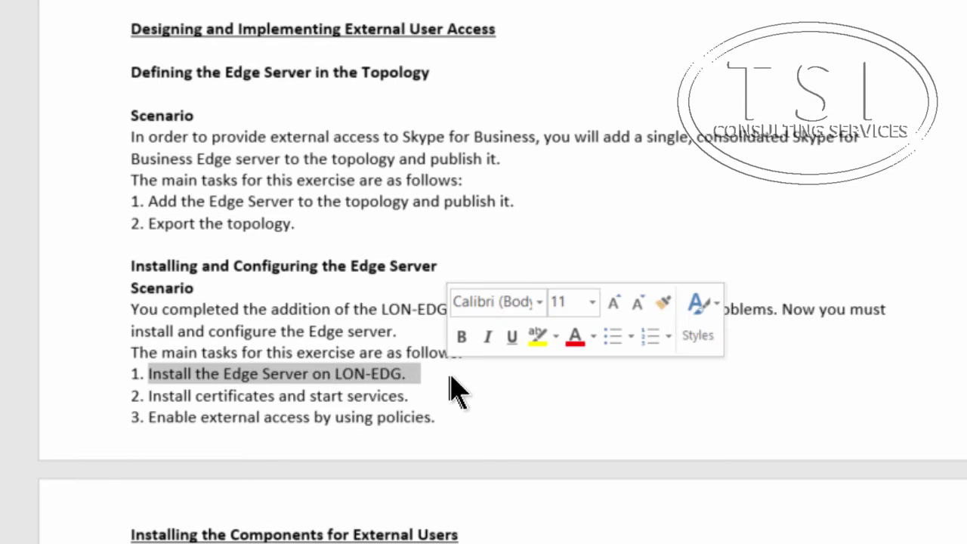
scroll(484, 302, down, 3)
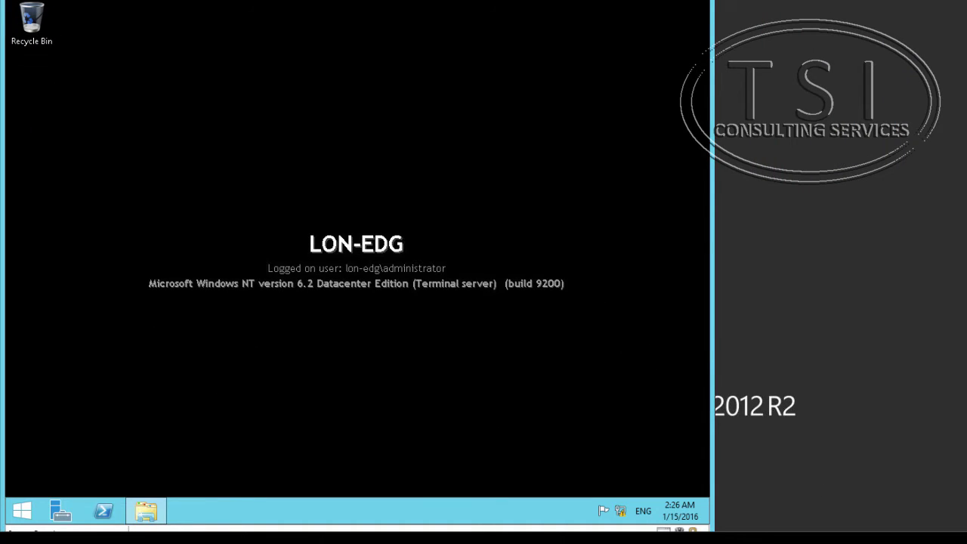
- Open Network properties from File Explorer to reach the Network and Sharing Center
click(146, 511)
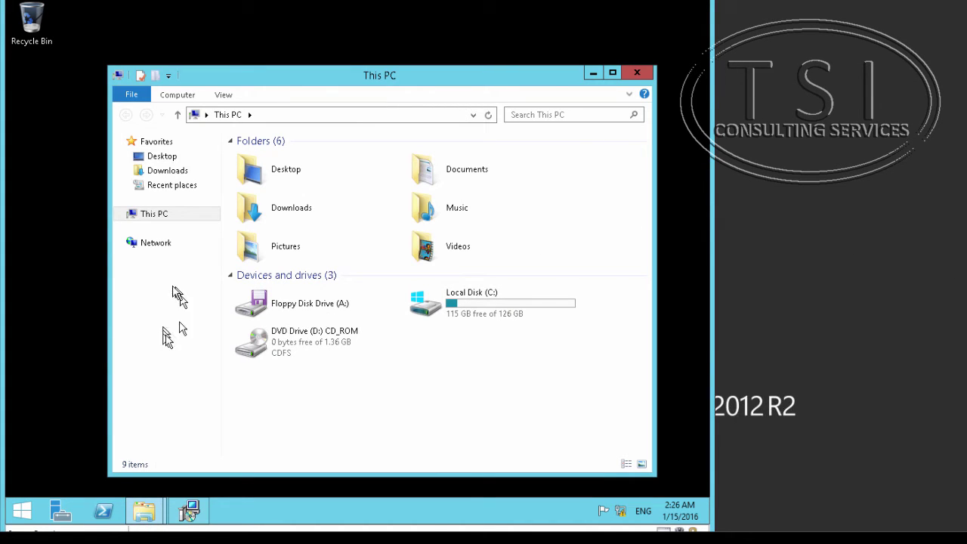
right_click(151, 242)
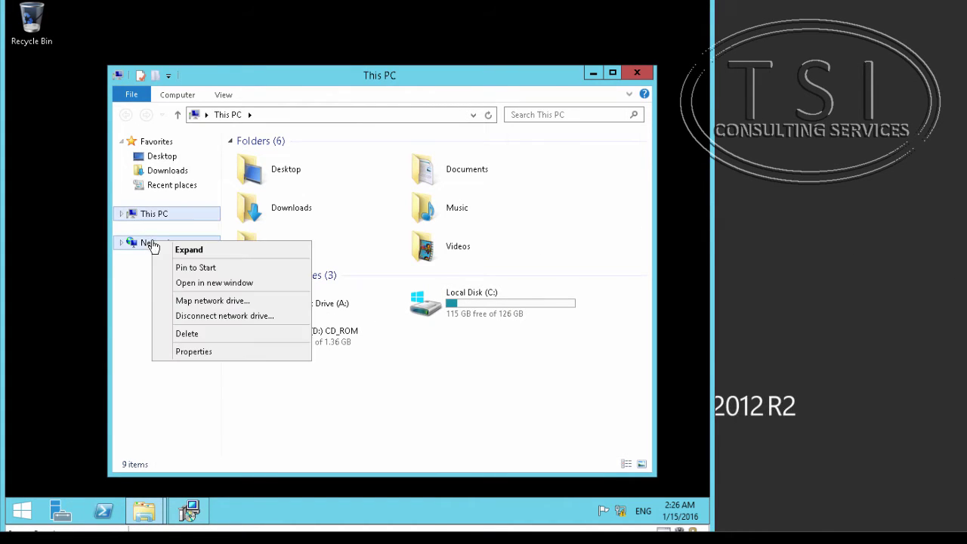
click(223, 351)
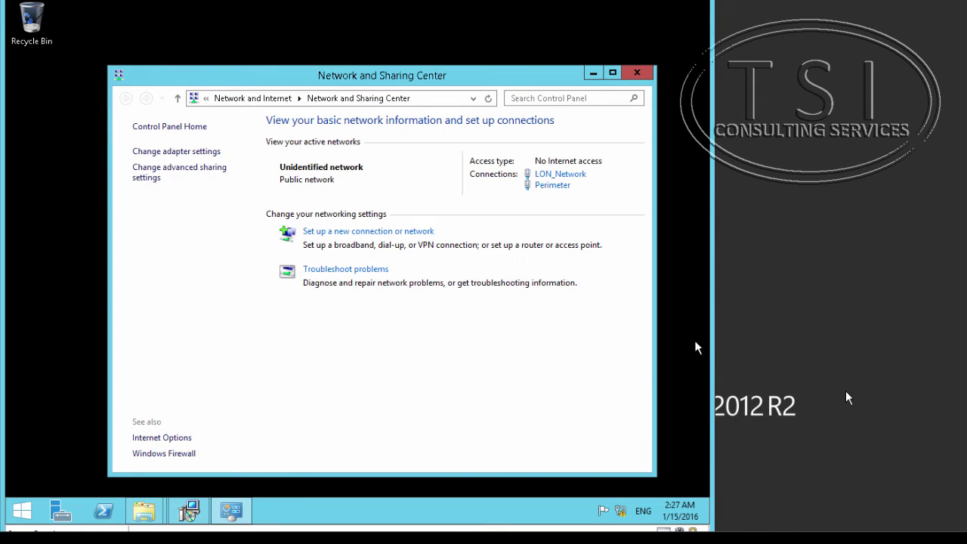
- List the network adapters and inspect LON_Network's IPv4 properties, closing without changes
click(157, 152)
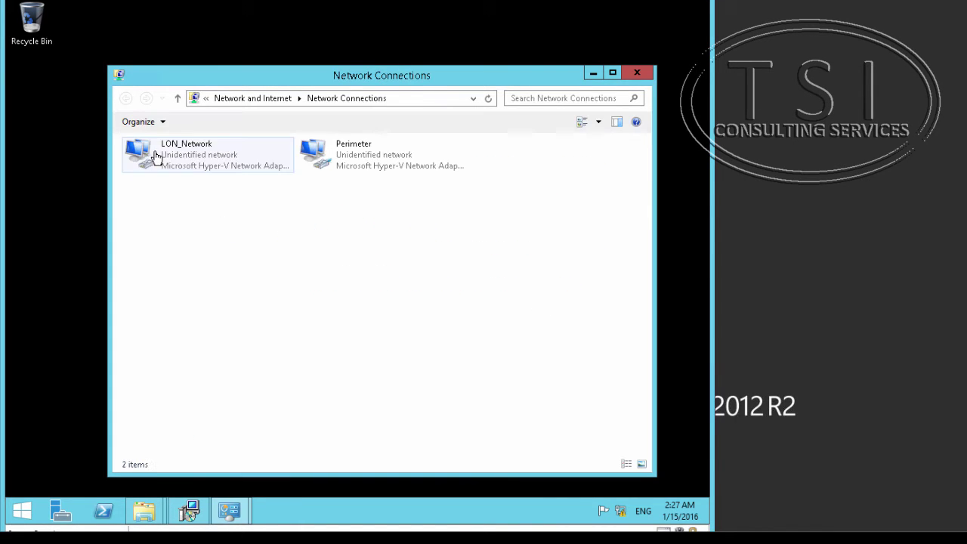
click(202, 160)
right_click(200, 154)
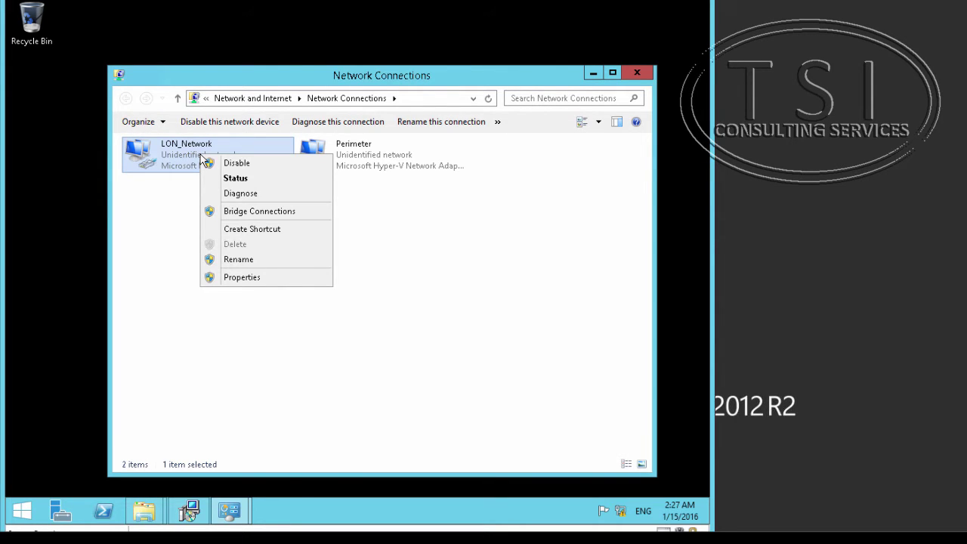
click(249, 279)
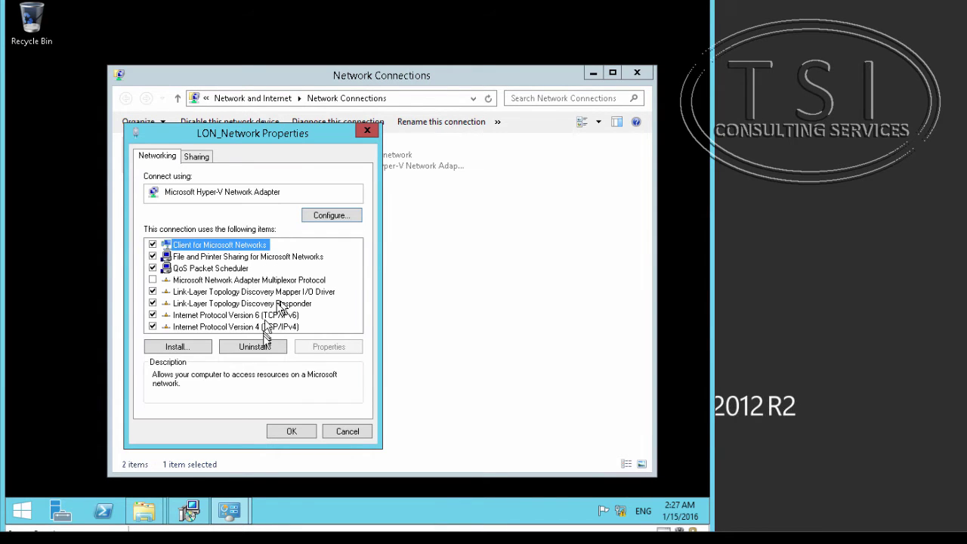
click(264, 327)
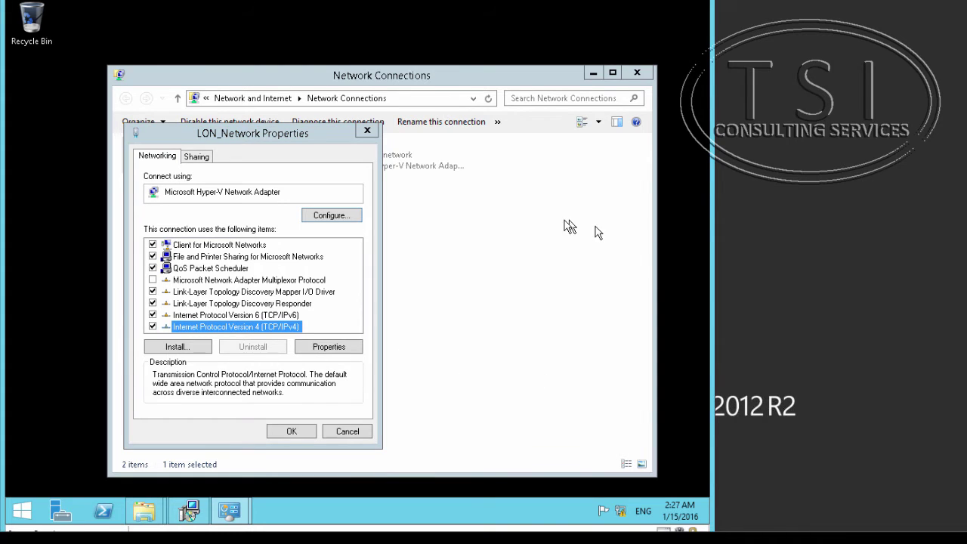
key(Escape)
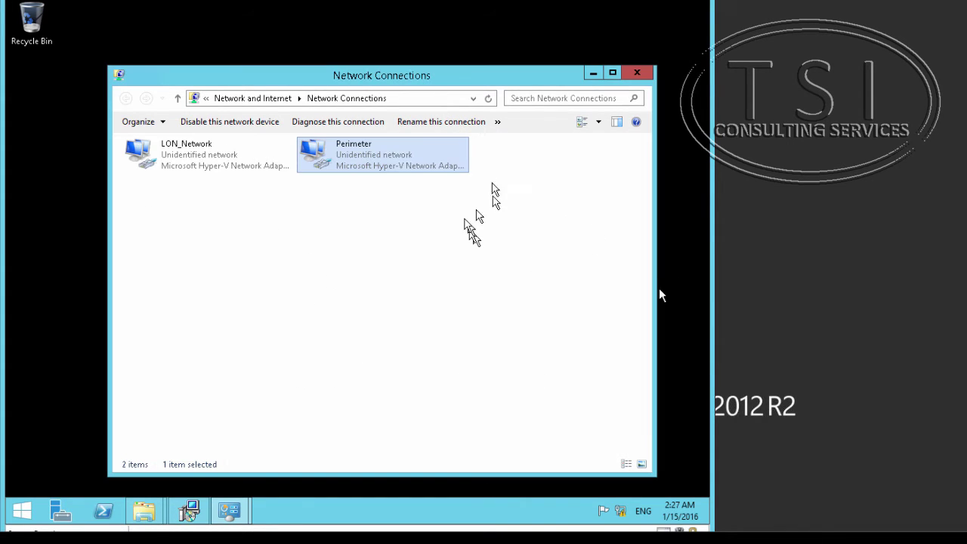
- Accept the Perimeter adapter's static IPv4 settings and close its properties
right_click(354, 153)
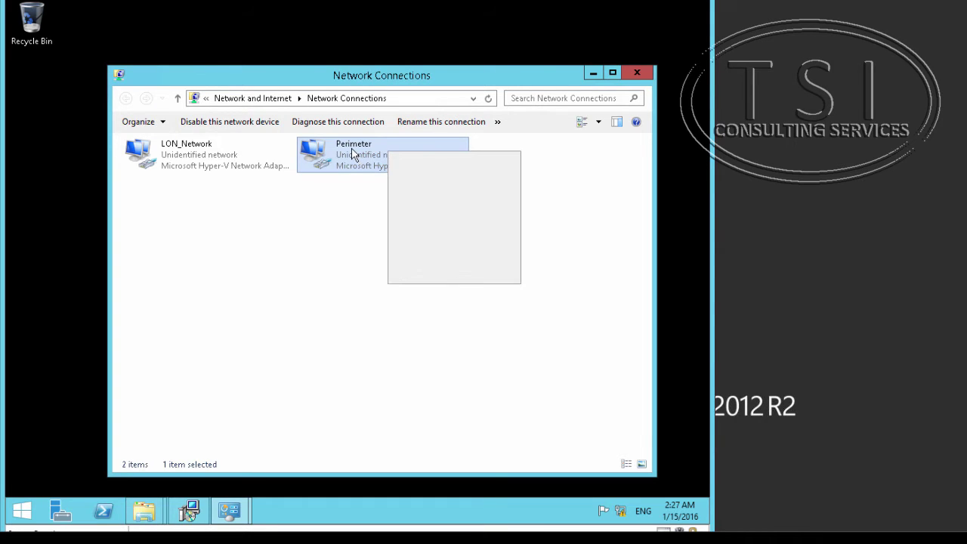
click(464, 275)
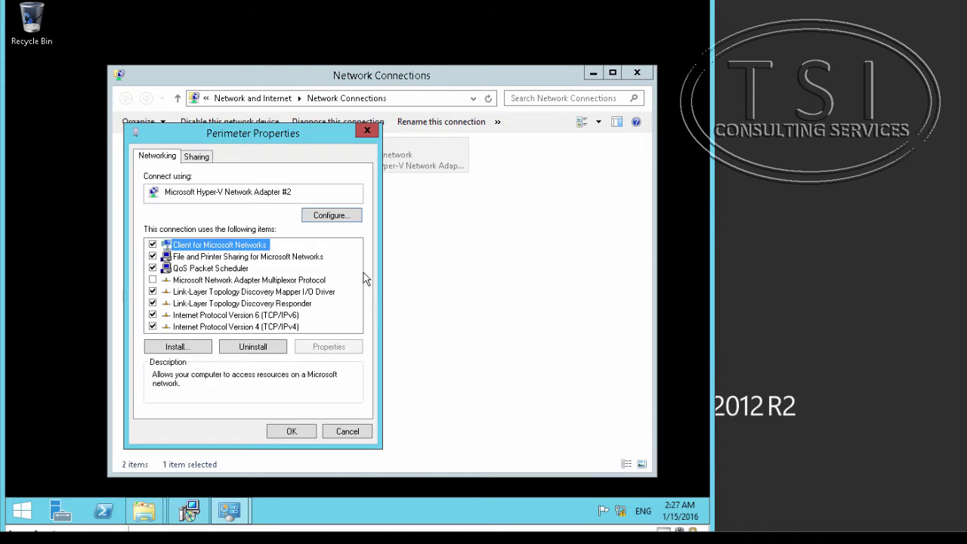
double_click(292, 327)
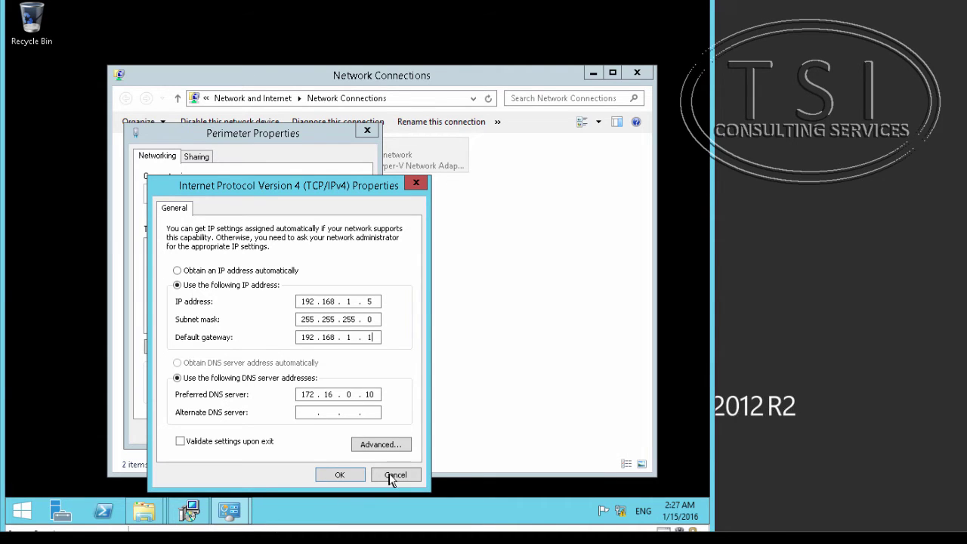
click(341, 476)
click(297, 435)
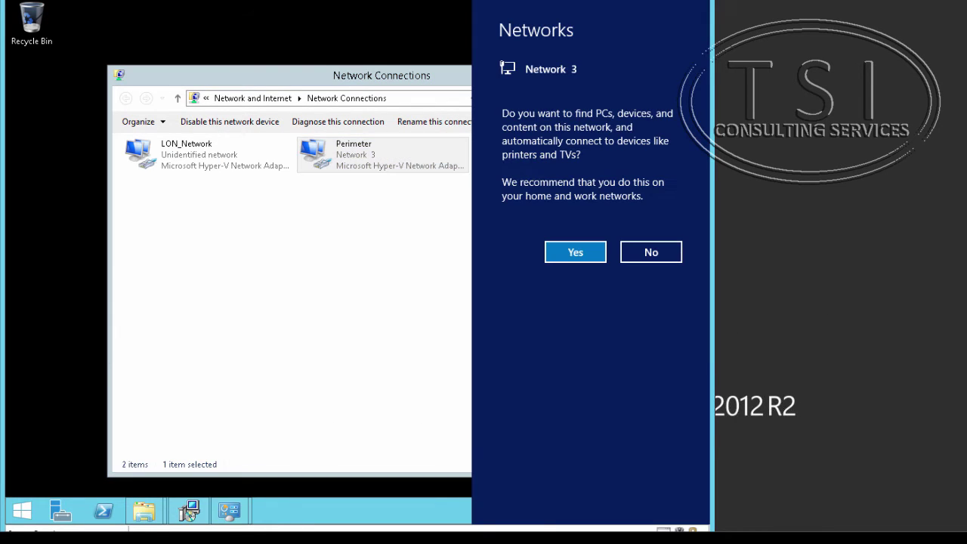
- Allow device discovery on Network 3 and open System Properties from Server Manager
click(574, 253)
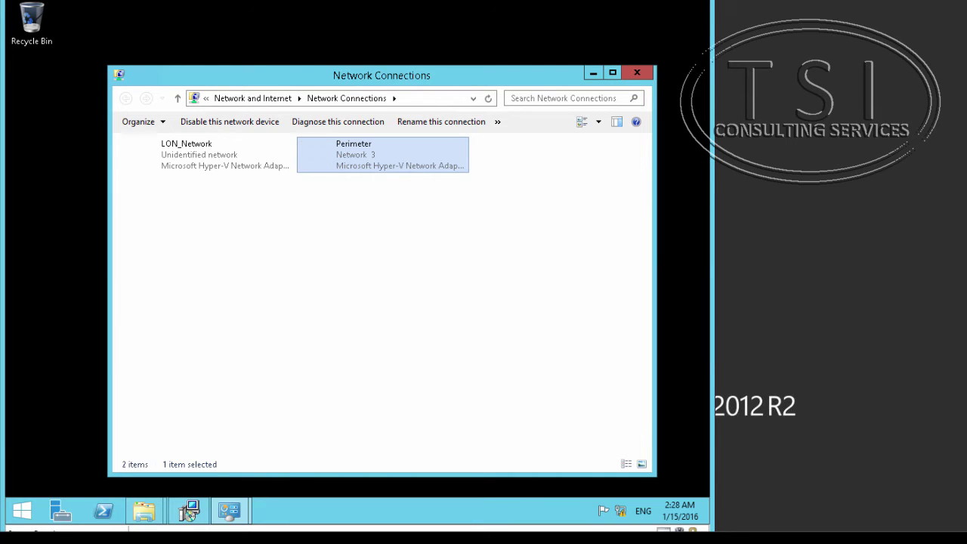
click(189, 512)
click(319, 120)
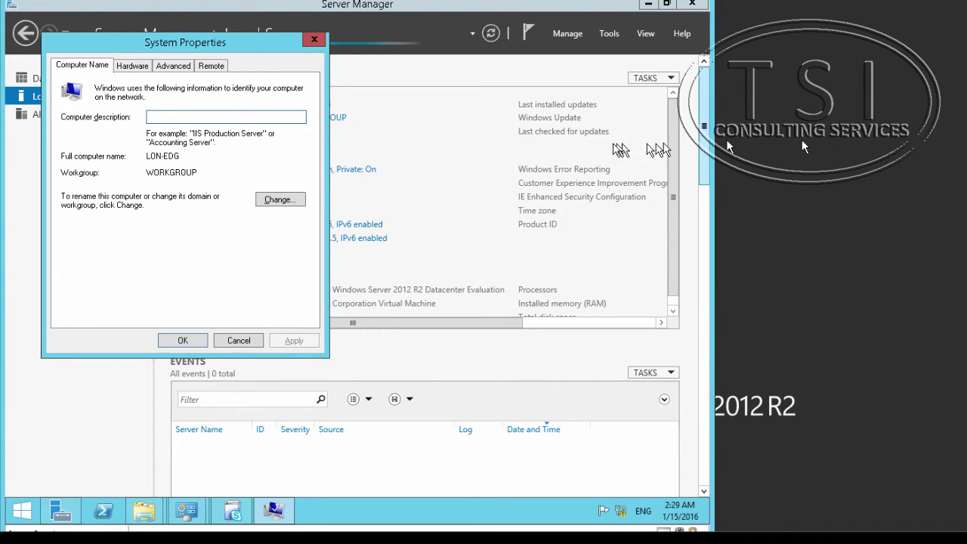
- Set the primary DNS suffix to adatum.com, making LON-EDG.adatum.com, and restart now
click(277, 205)
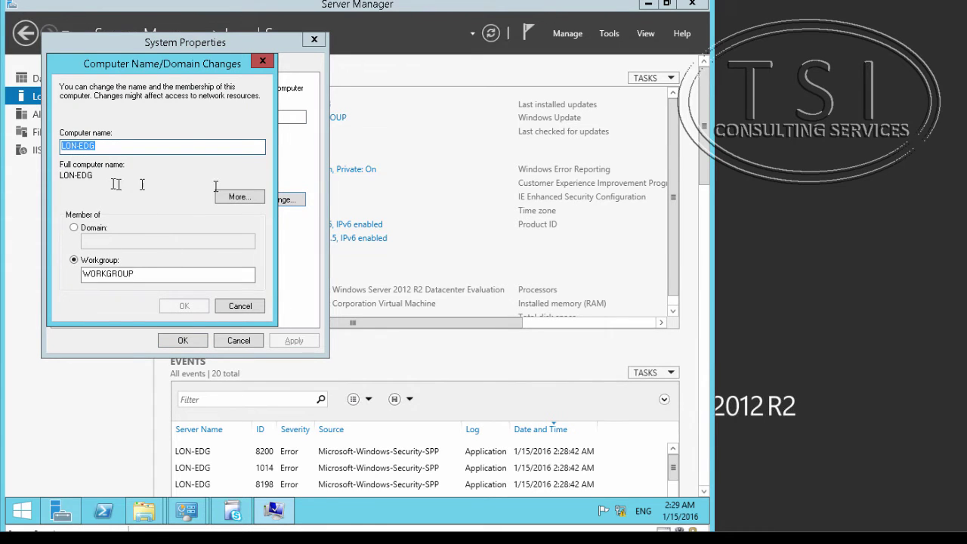
click(239, 198)
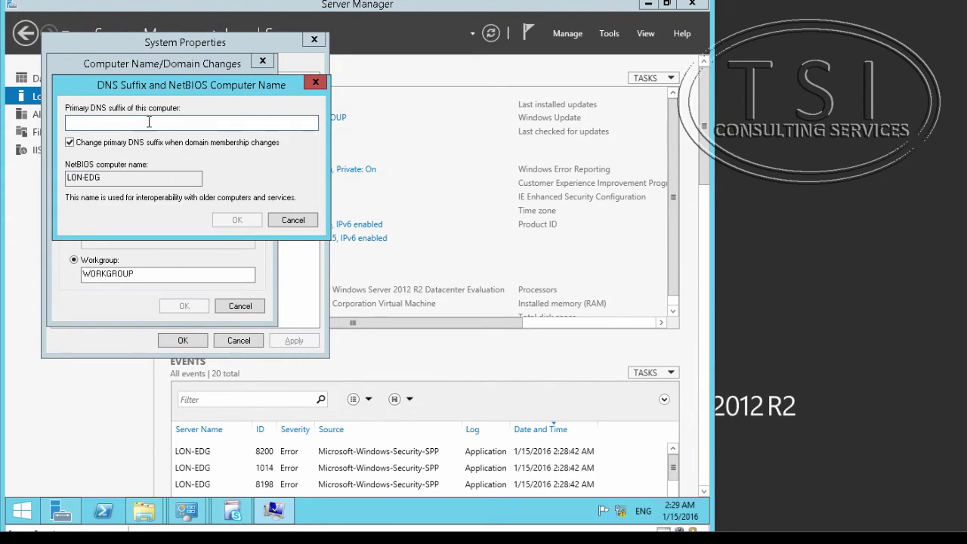
text(adatu)
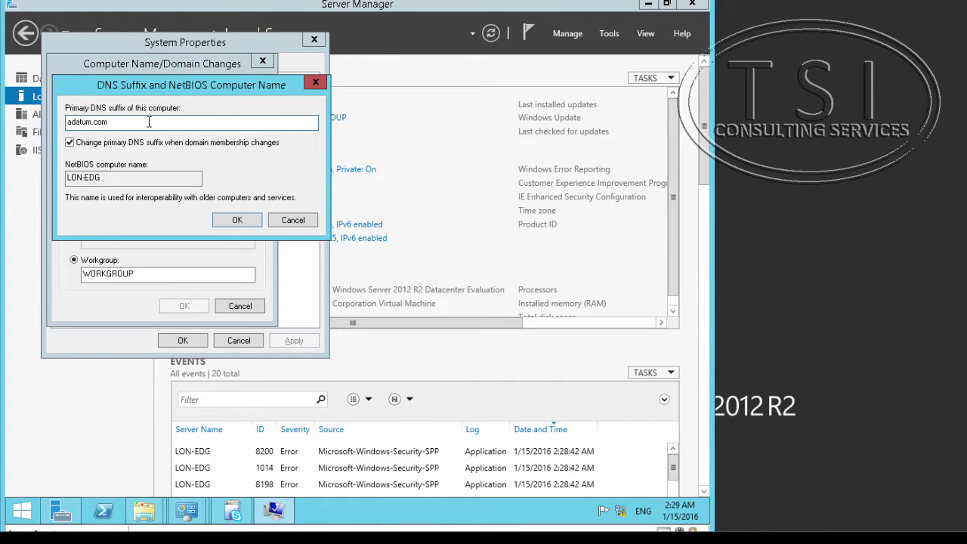
text(m.com)
click(243, 217)
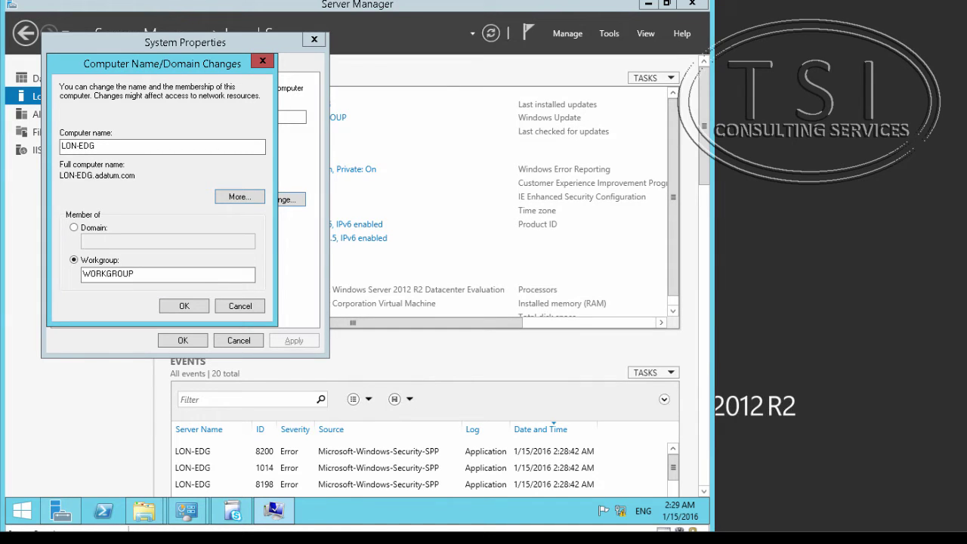
click(188, 306)
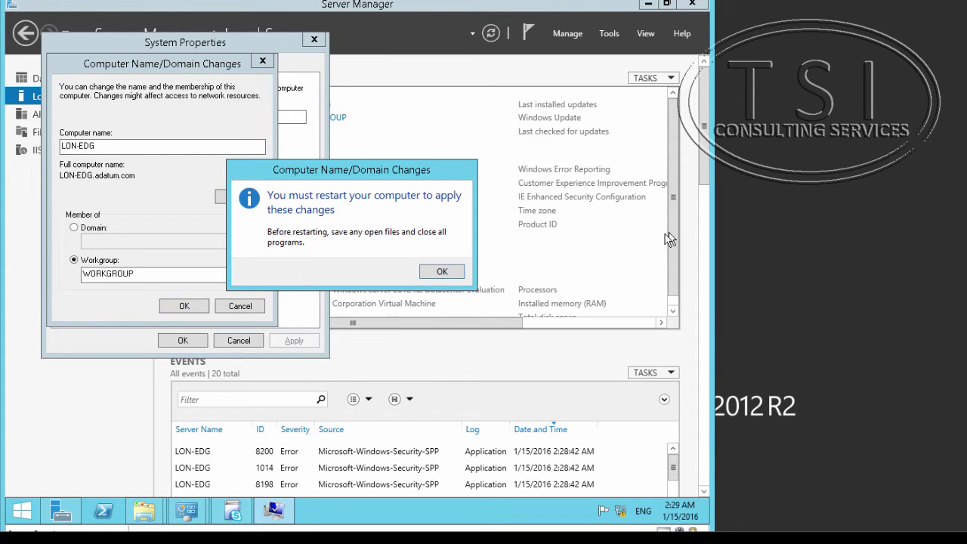
click(438, 273)
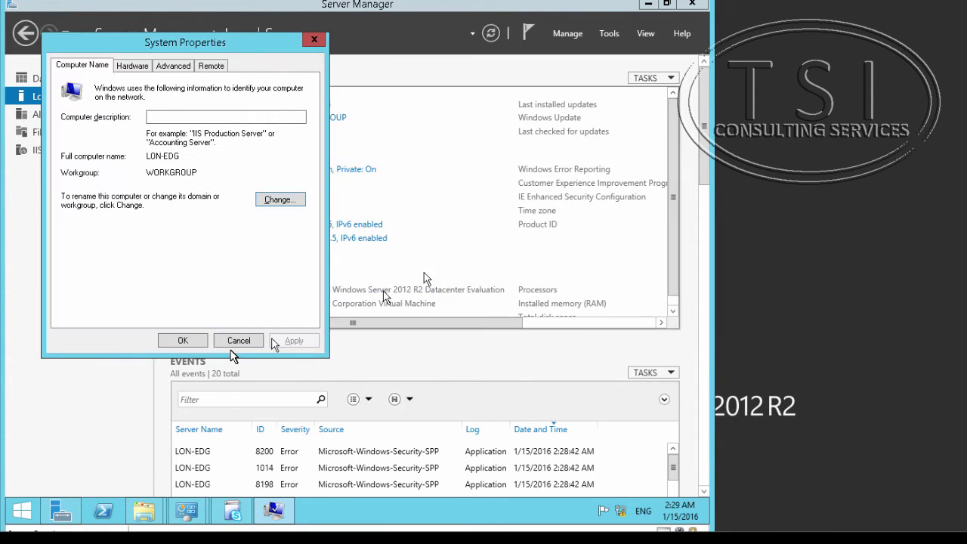
click(178, 342)
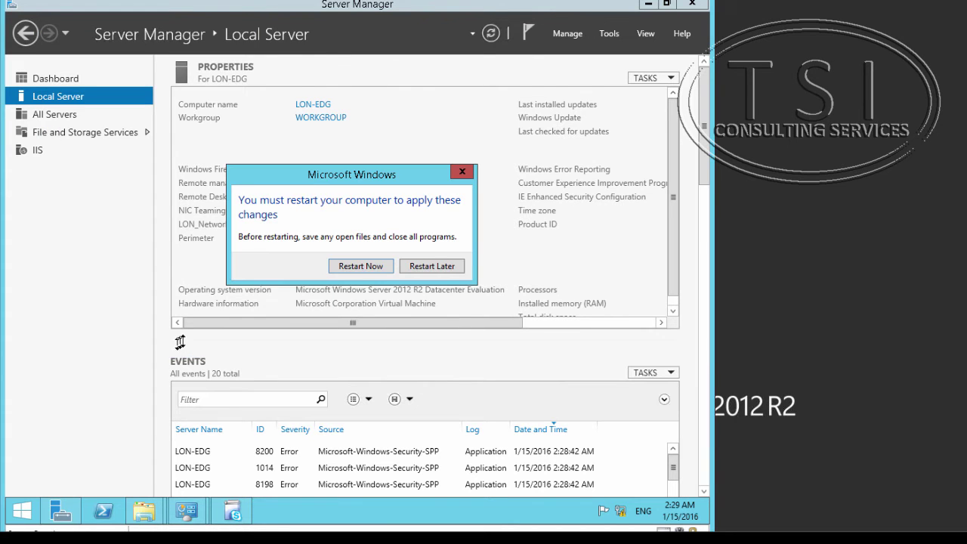
click(370, 265)
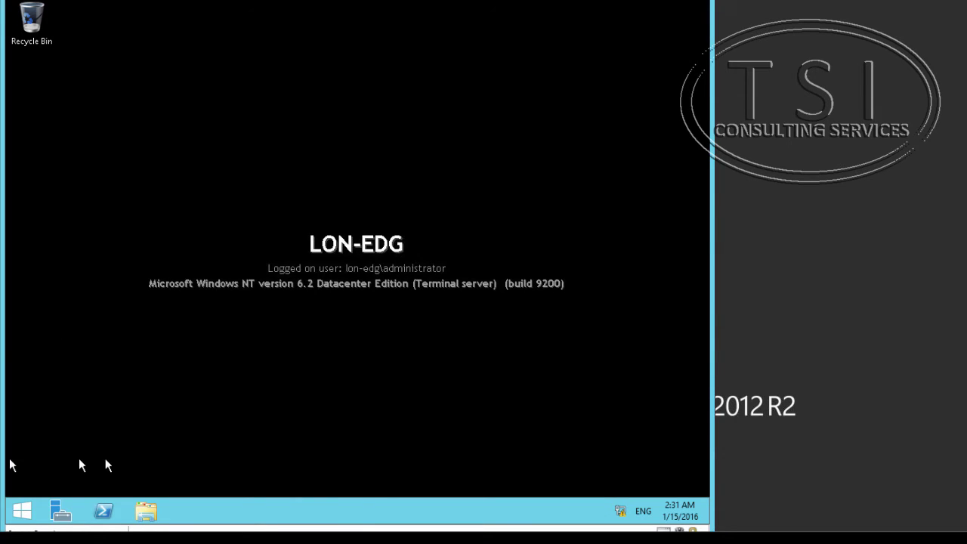
- Run the installer from the DVD Drive (D:) media in File Explorer
double_click(146, 514)
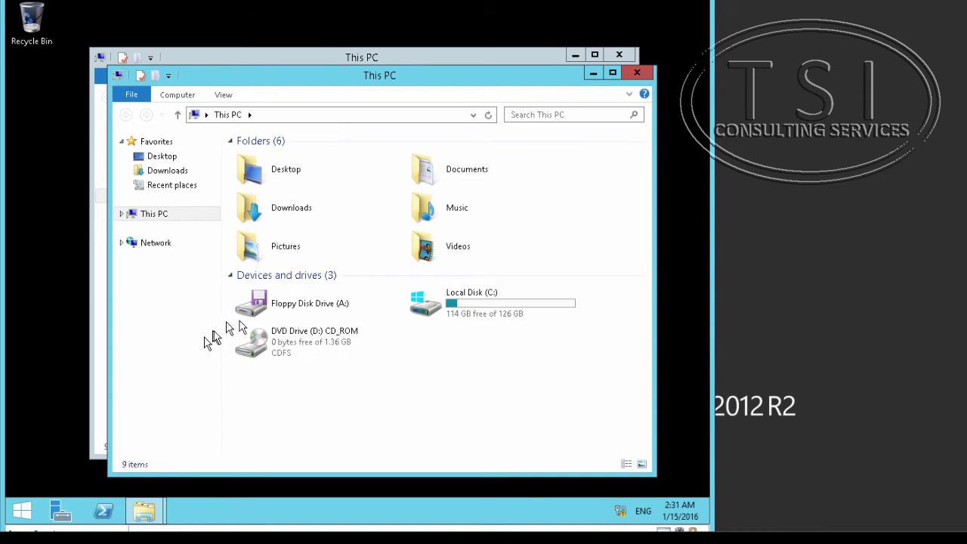
click(312, 338)
right_click(310, 333)
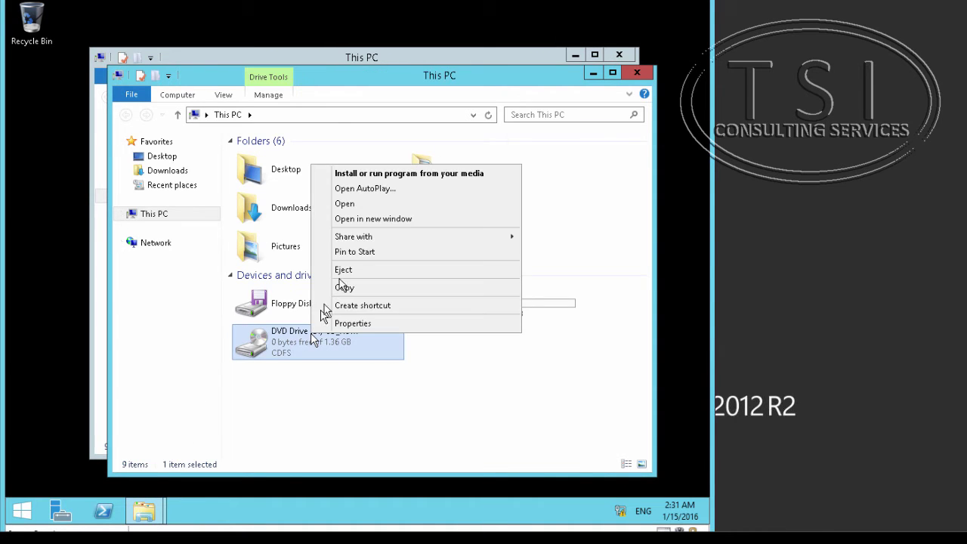
click(358, 176)
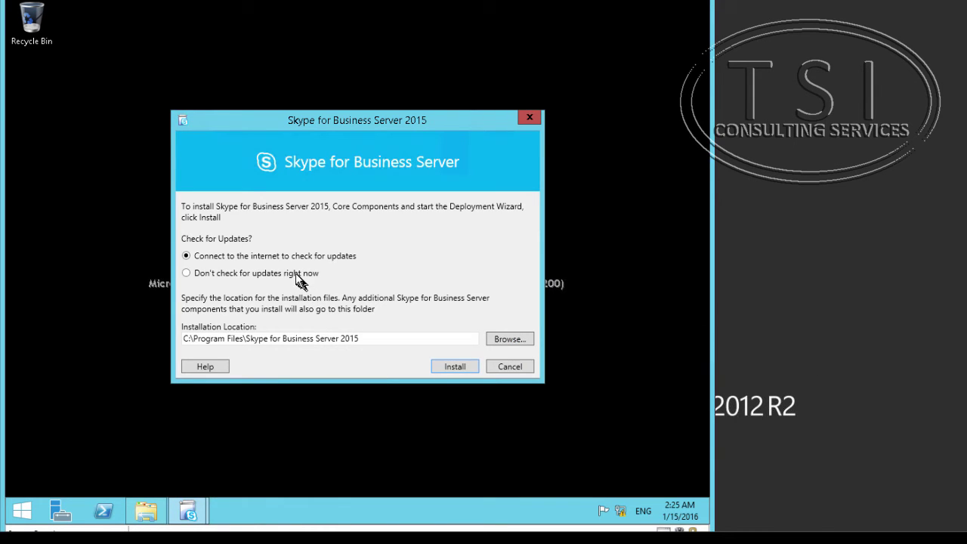
- Skip update checking, install the core components, and accept the license terms
click(296, 272)
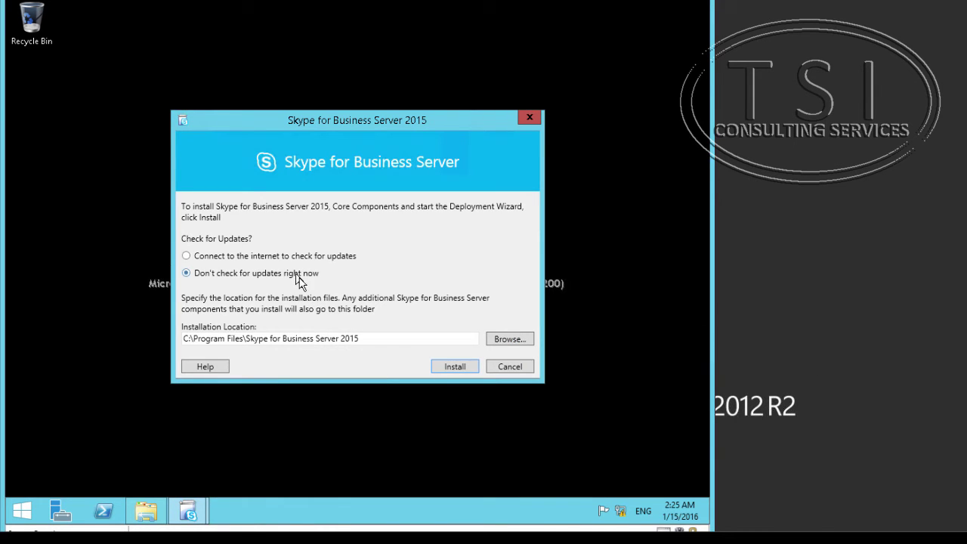
click(452, 366)
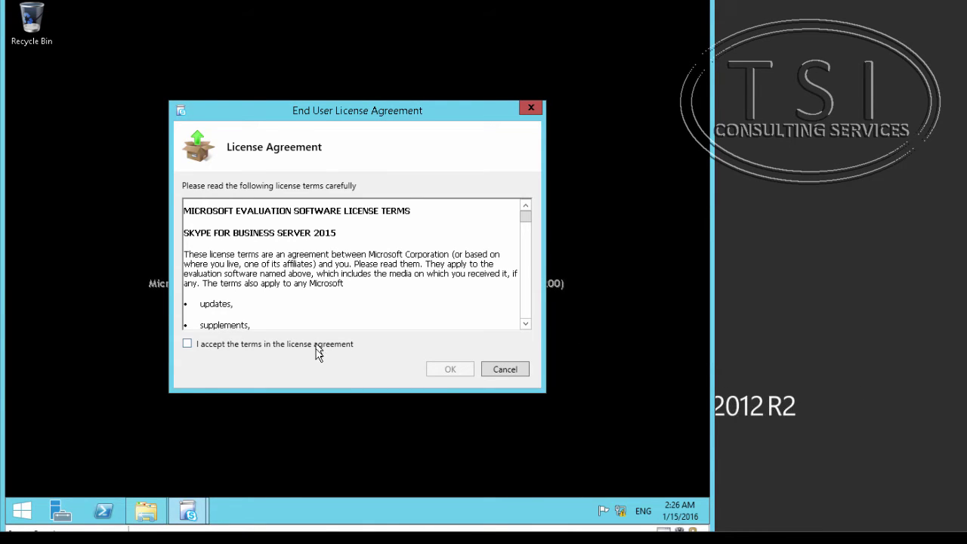
click(316, 352)
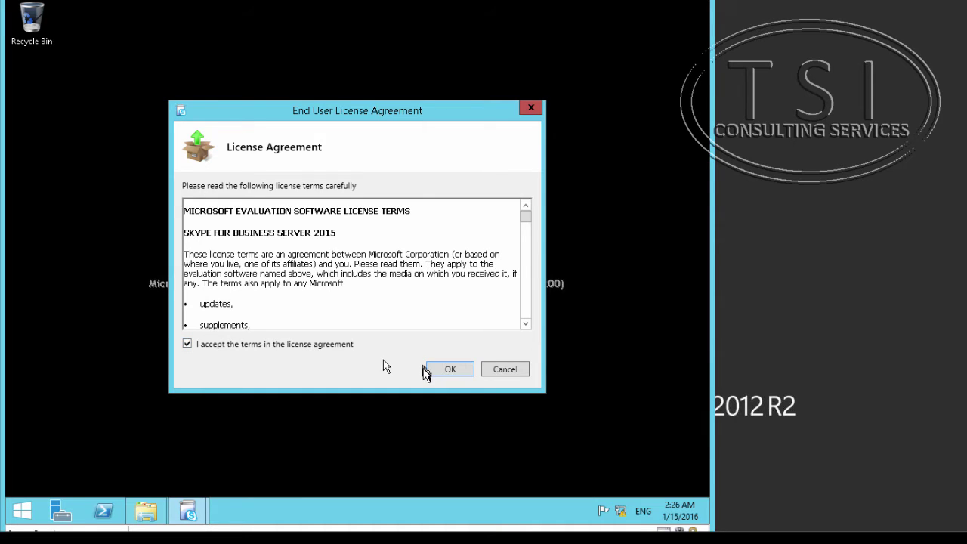
click(452, 370)
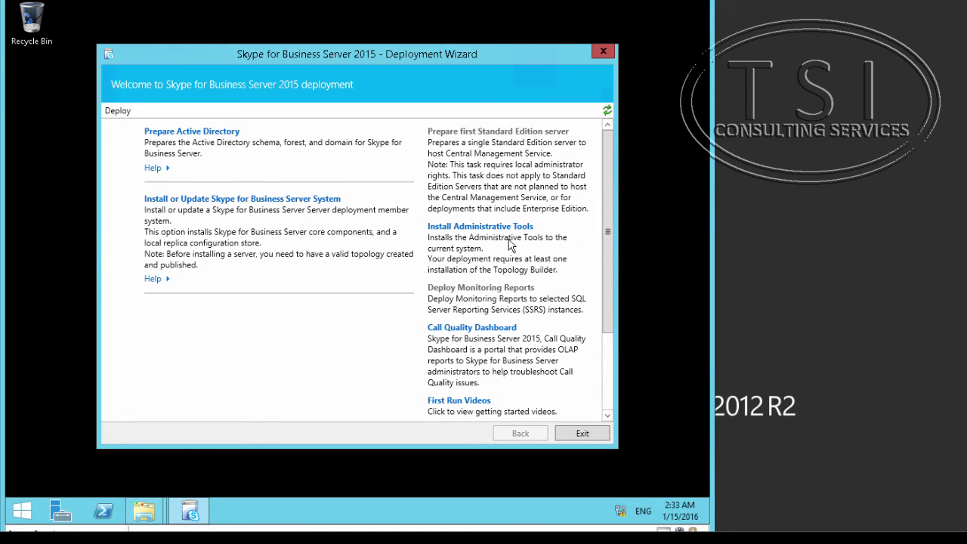
- Start Install or Update Skype for Business Server System for this Edge server
click(285, 199)
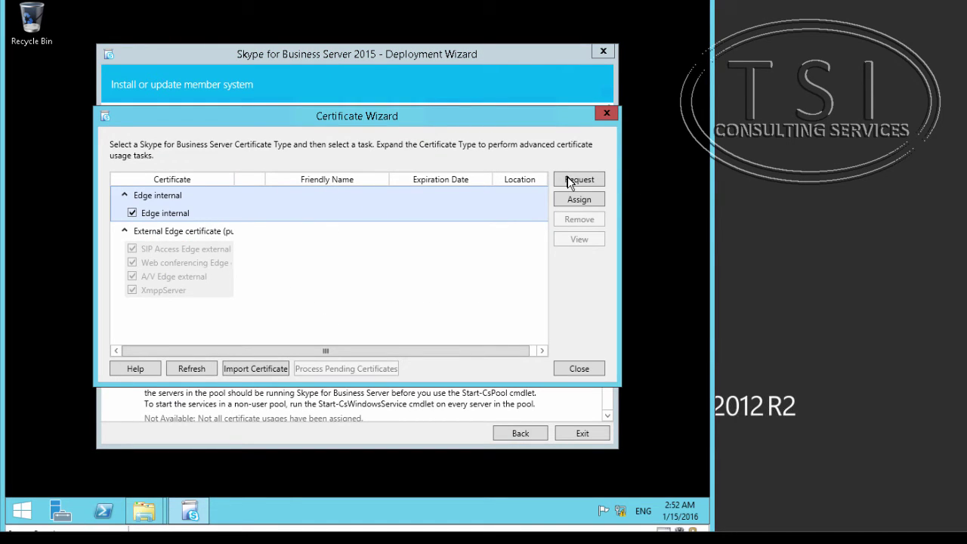
- Request the Edge internal certificate immediately from the CA lon-dc1.adatum.com\AdatumCA
click(570, 183)
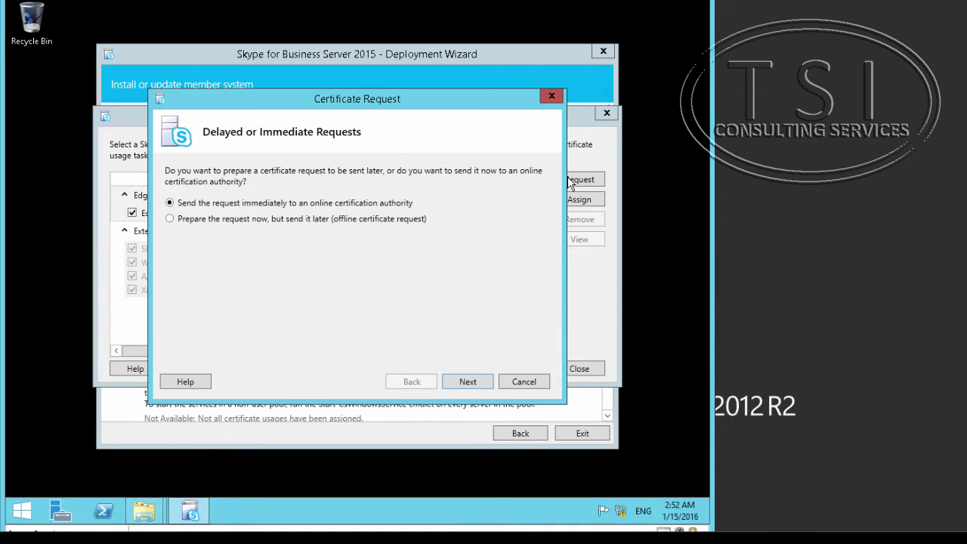
click(468, 387)
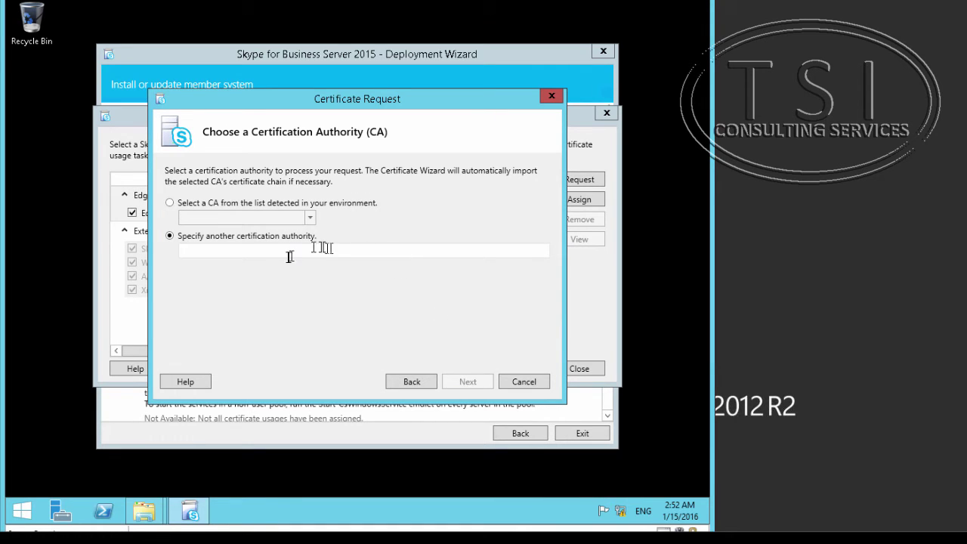
click(222, 255)
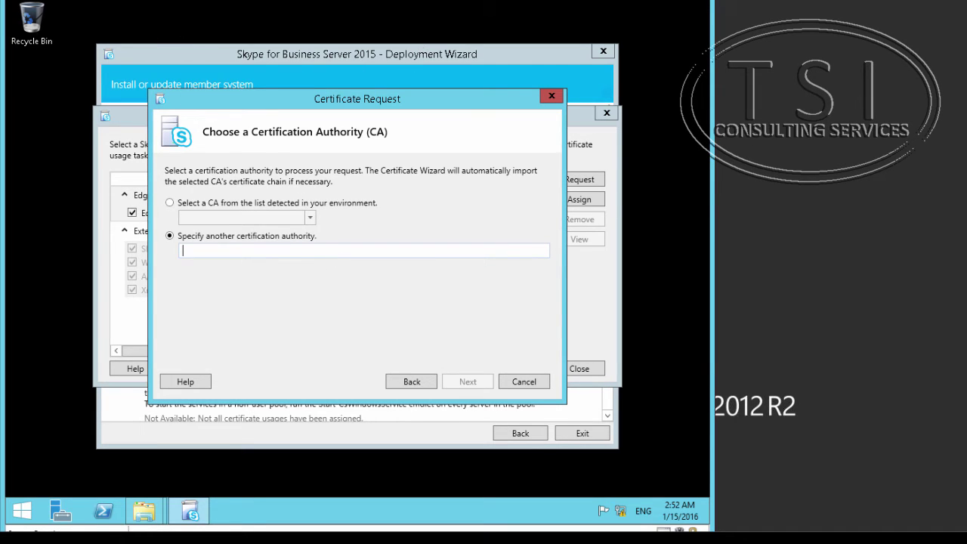
text(lon-dc1.adatum.com\AdatumCA)
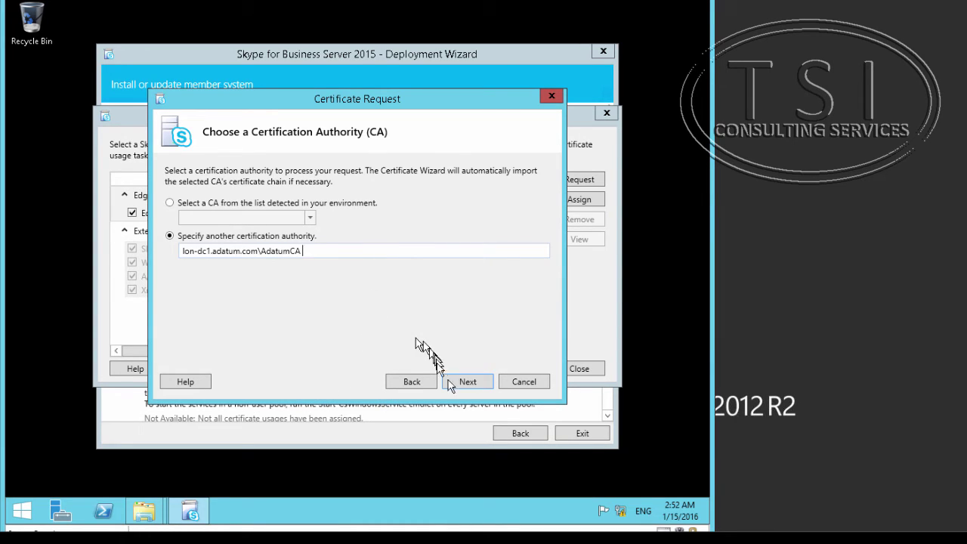
click(458, 384)
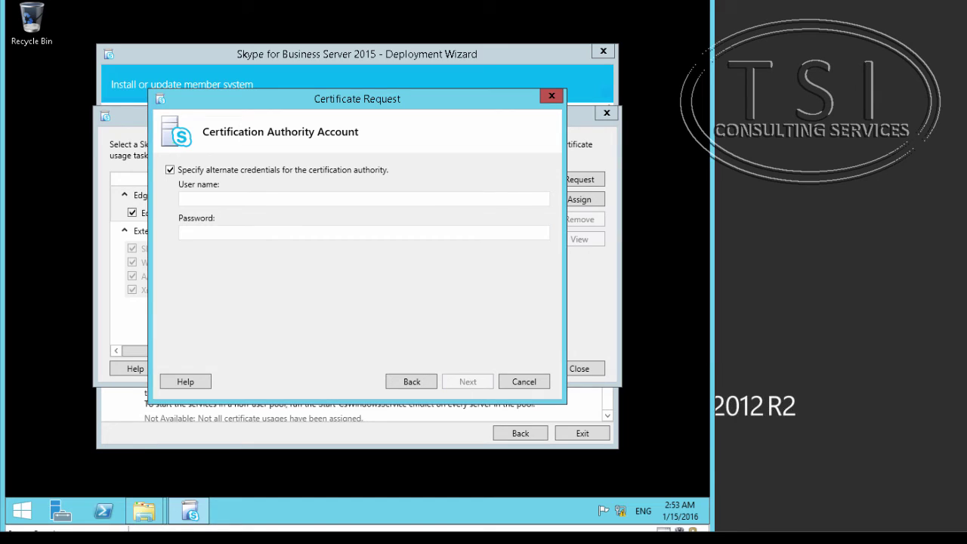
- Enter the adatum administrator account and its password as alternate CA credentials, fixing a username typo
click(371, 199)
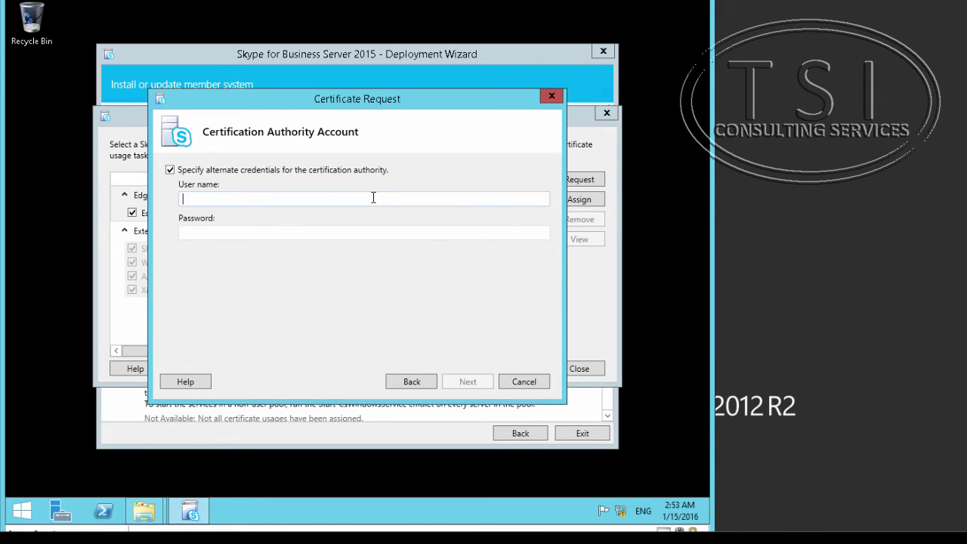
text(adatum\adminbistrator)
key(Tab)
text(Pa$$w0rd)
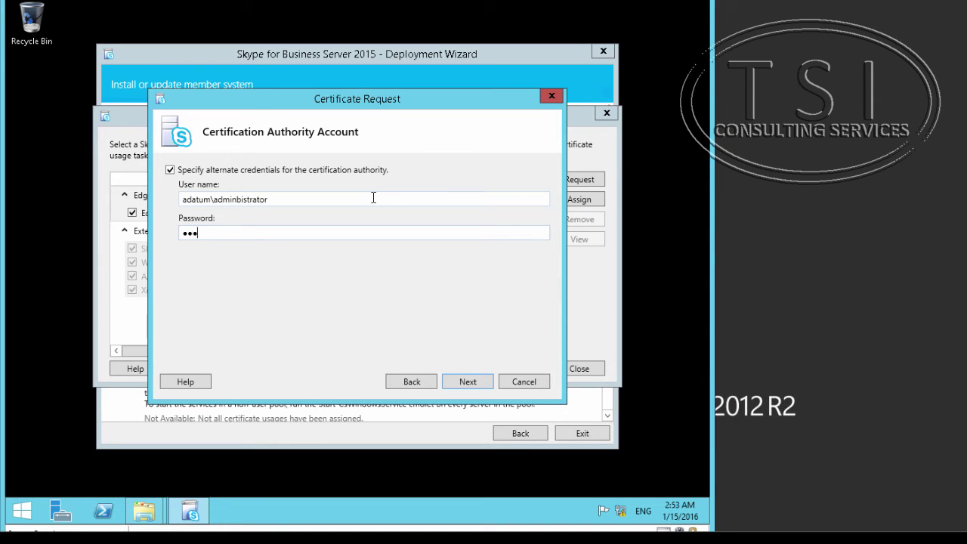
click(373, 198)
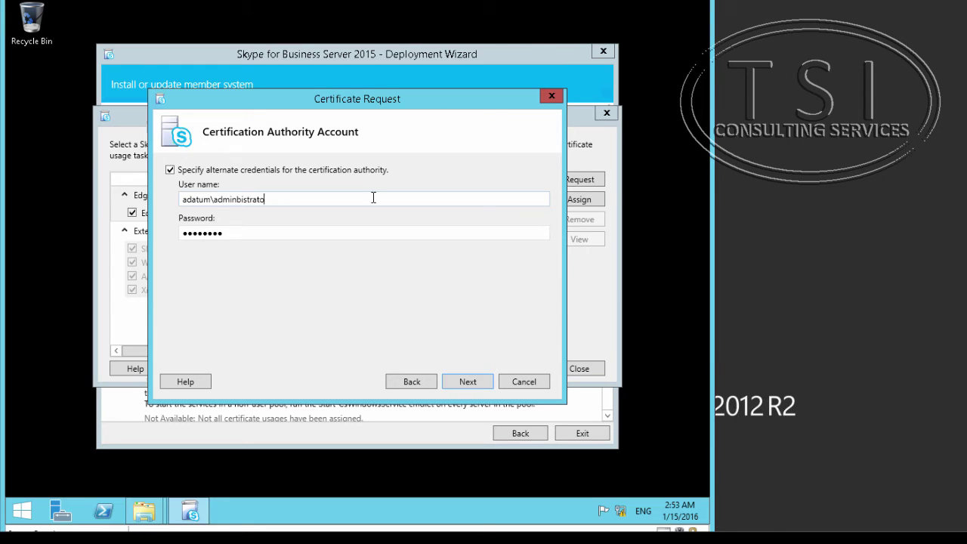
key(BackSpace)
key(BackSpace)
key(BackSpace)
key(BackSpace)
key(BackSpace)
key(BackSpace)
key(BackSpace)
key(BackSpace)
text(istrator)
click(463, 384)
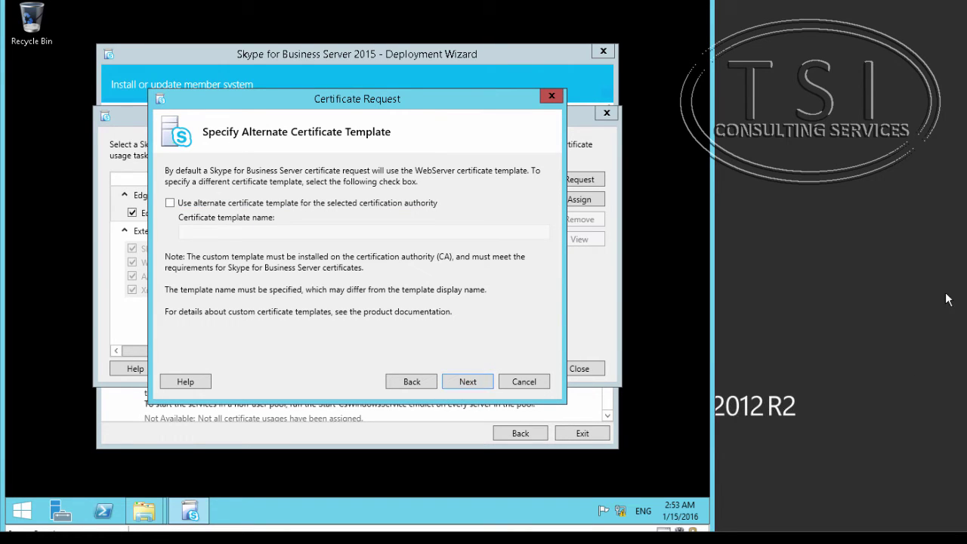
- Keep the WebServer template, mark the private key exportable, and set organization A Datum, unit IT
click(467, 384)
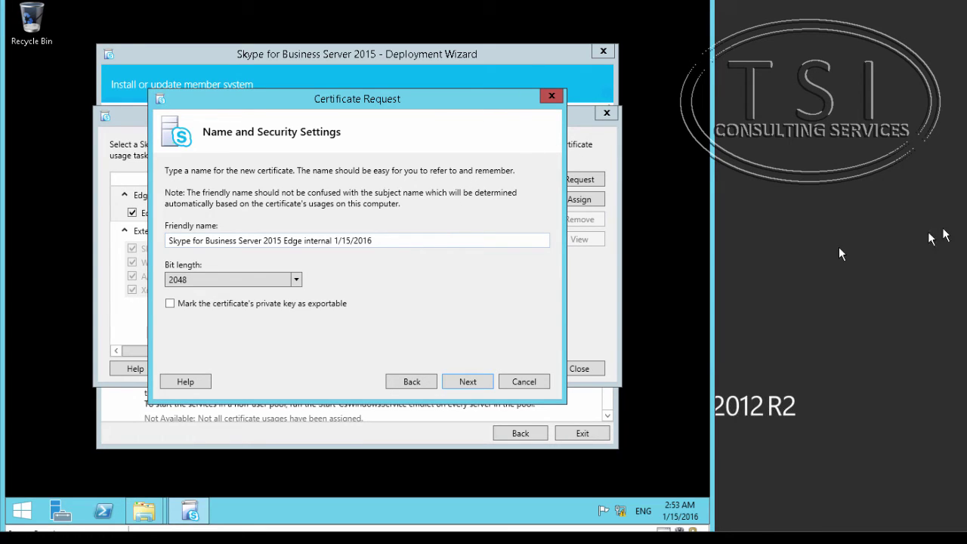
click(181, 304)
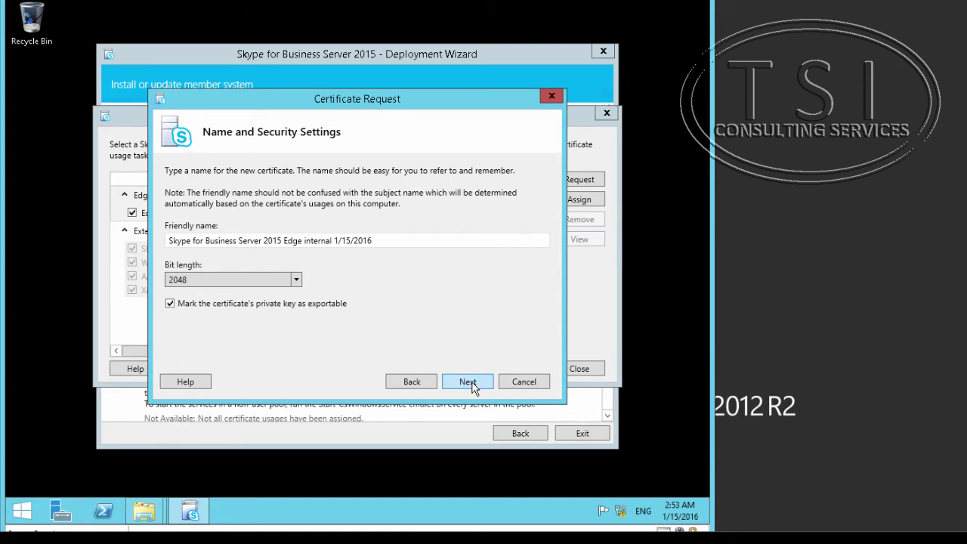
click(472, 384)
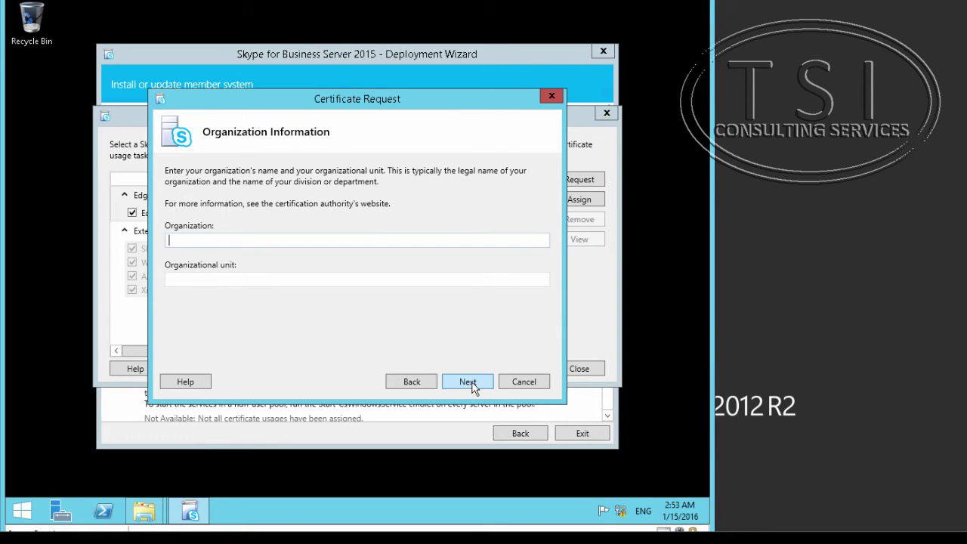
text(A Datum)
key(Tab)
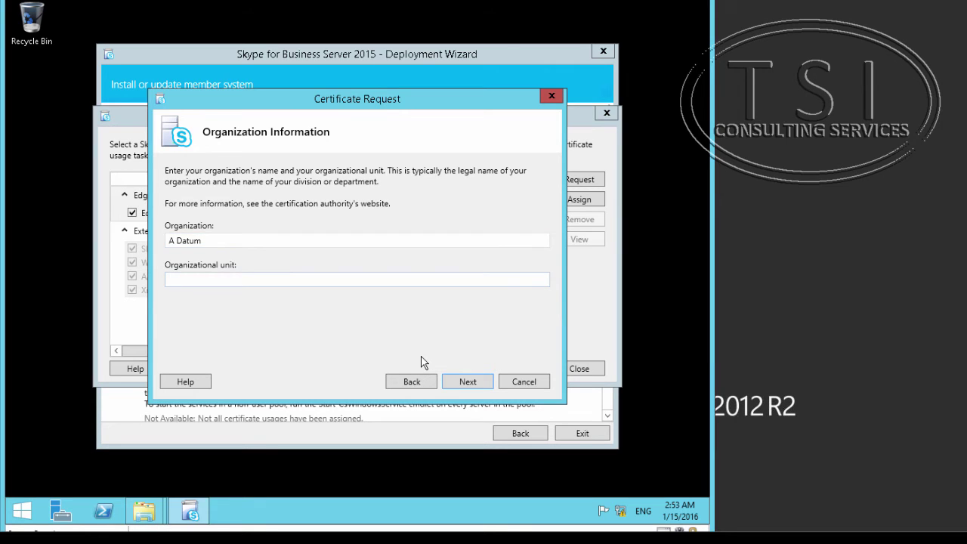
text(IT)
click(470, 382)
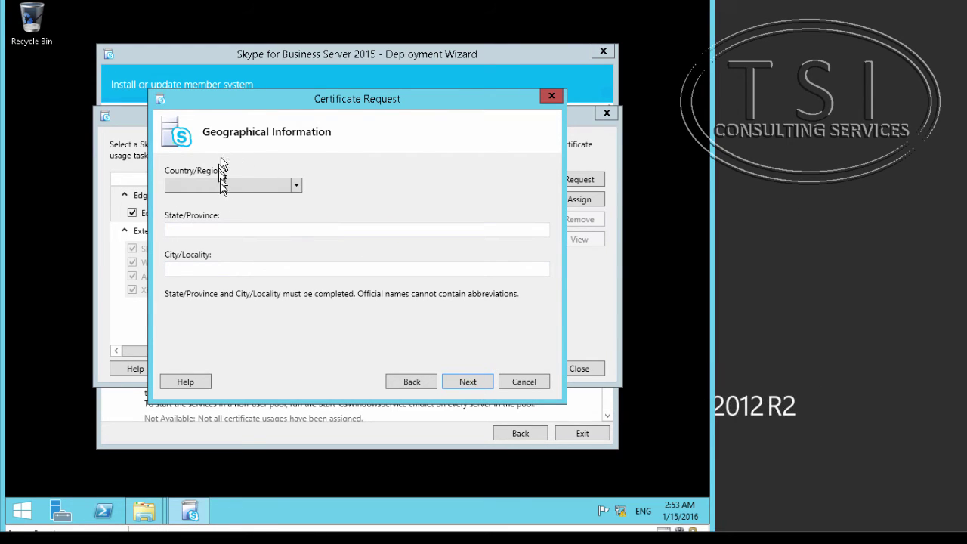
- Set the request location to United Kingdom, state UK, city London
click(227, 188)
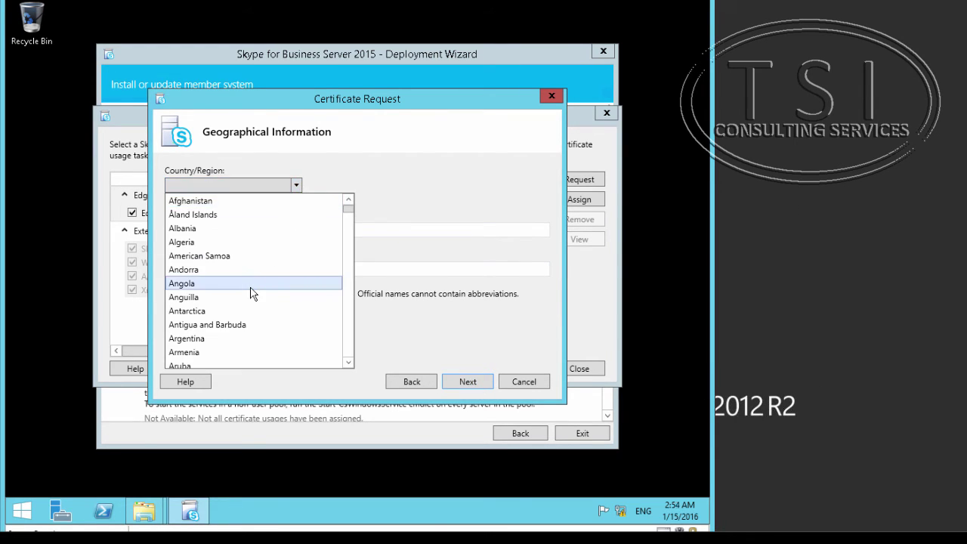
key(u)
key(u)
key(u)
key(u)
key(u)
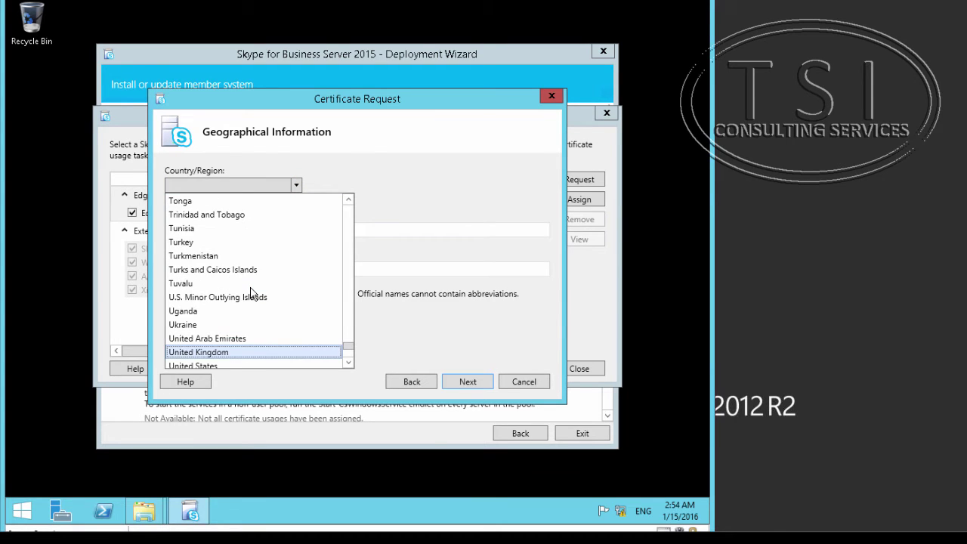
click(231, 354)
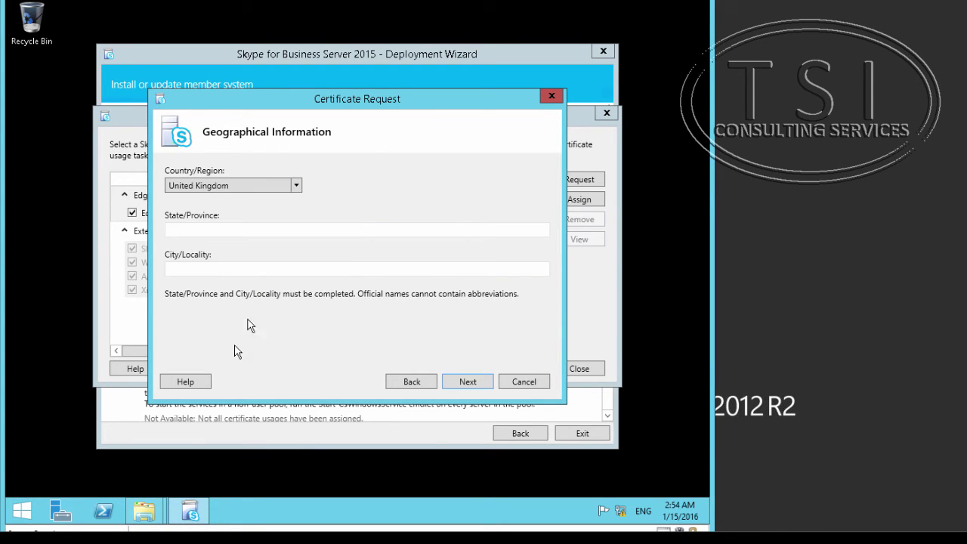
click(264, 232)
text(UK)
key(Tab)
text(Lonbdon)
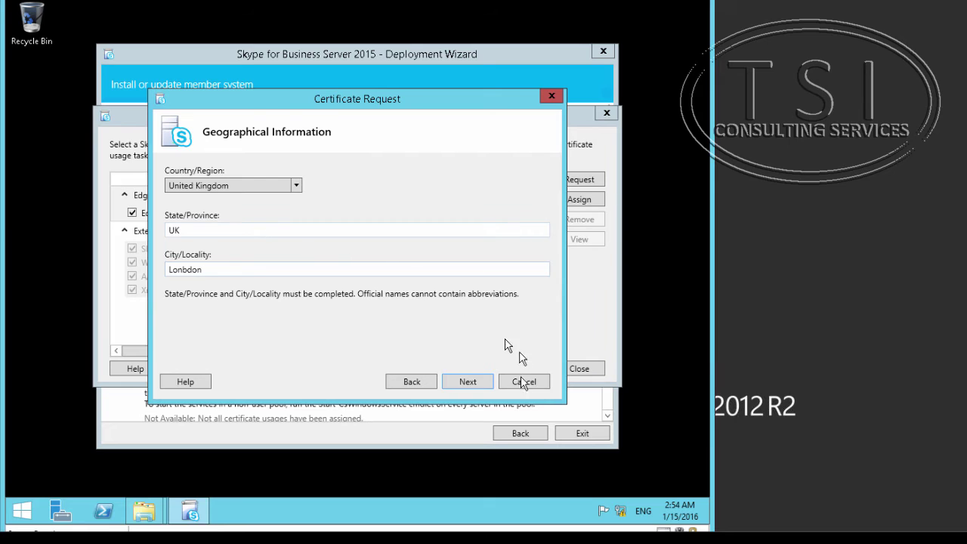
key(BackSpace)
key(BackSpace)
key(BackSpace)
key(BackSpace)
text(don)
click(465, 382)
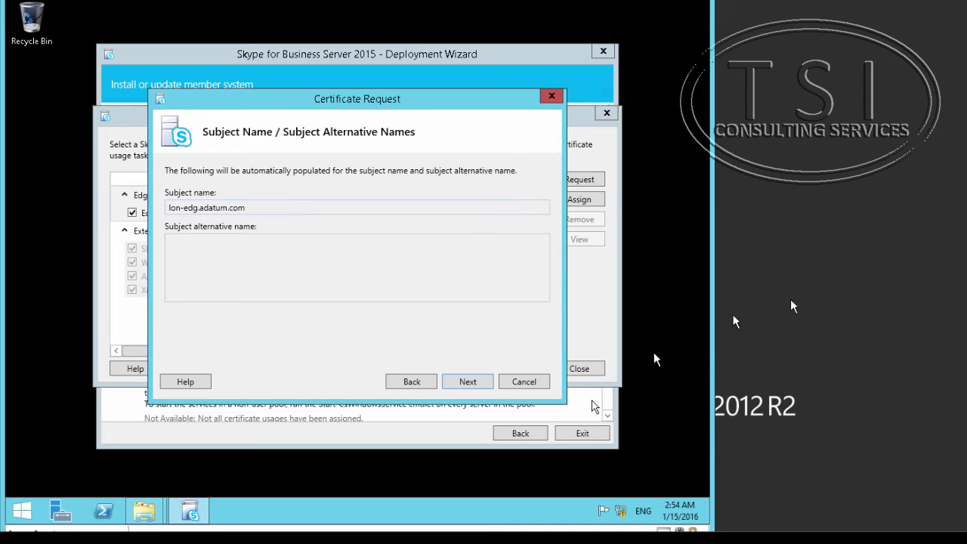
- Accept the lon-edg.adatum.com subject name without extra alternative names, then submit and assign the certificate
click(463, 387)
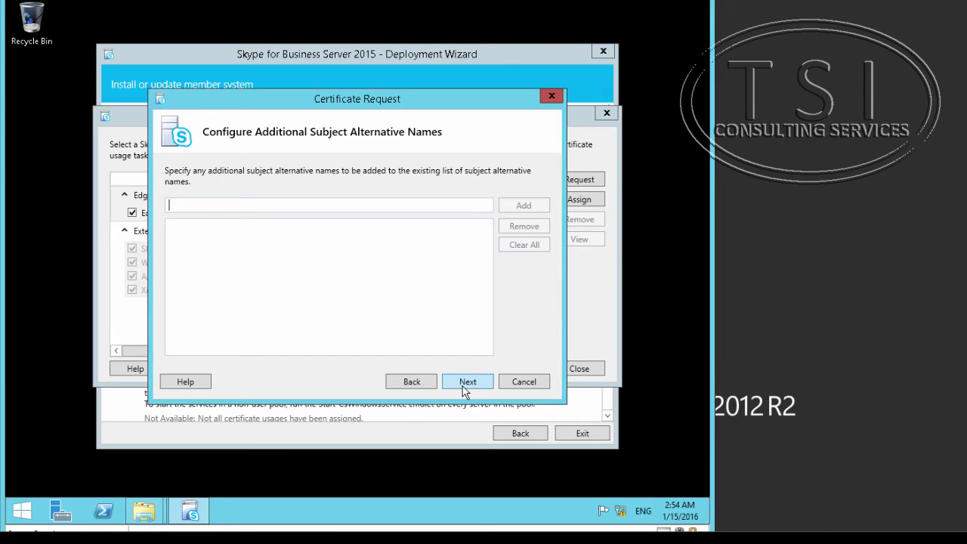
click(463, 382)
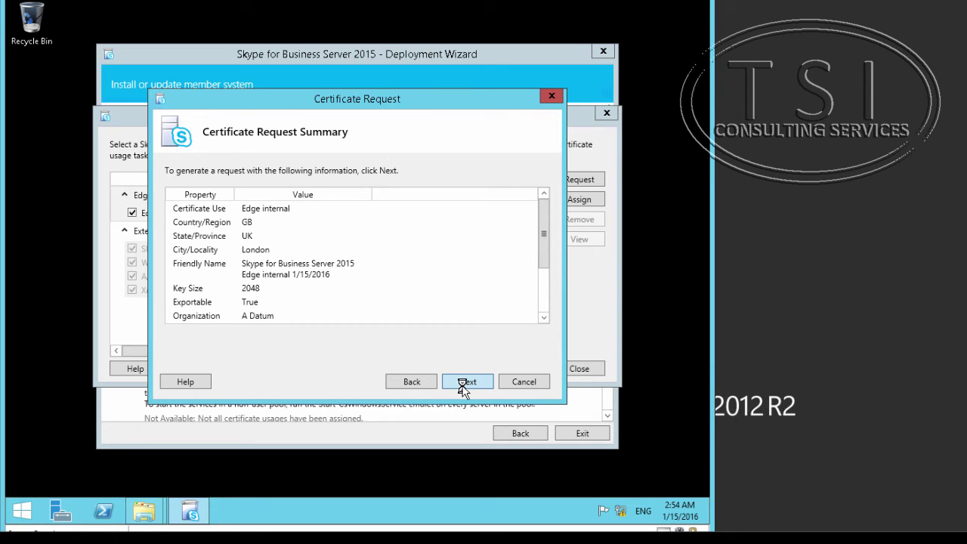
click(463, 382)
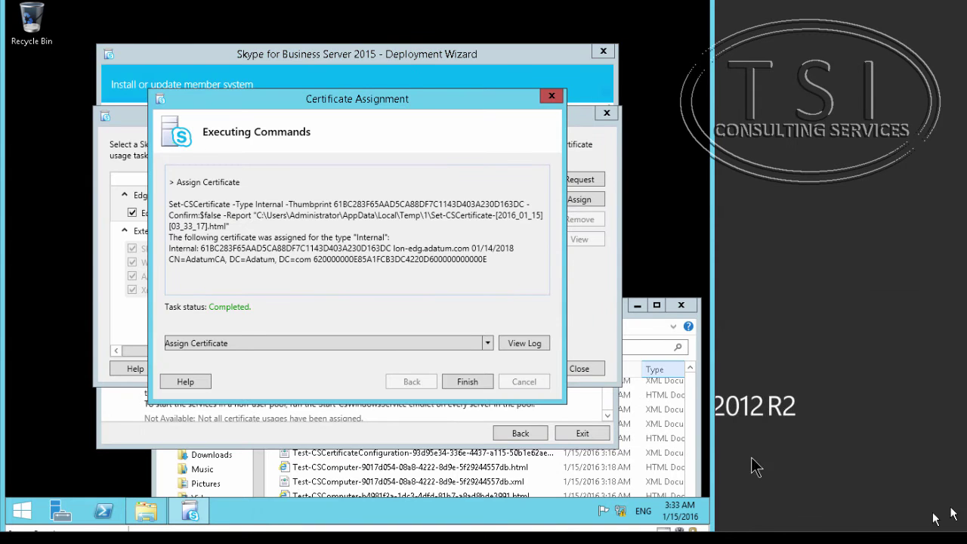
click(466, 382)
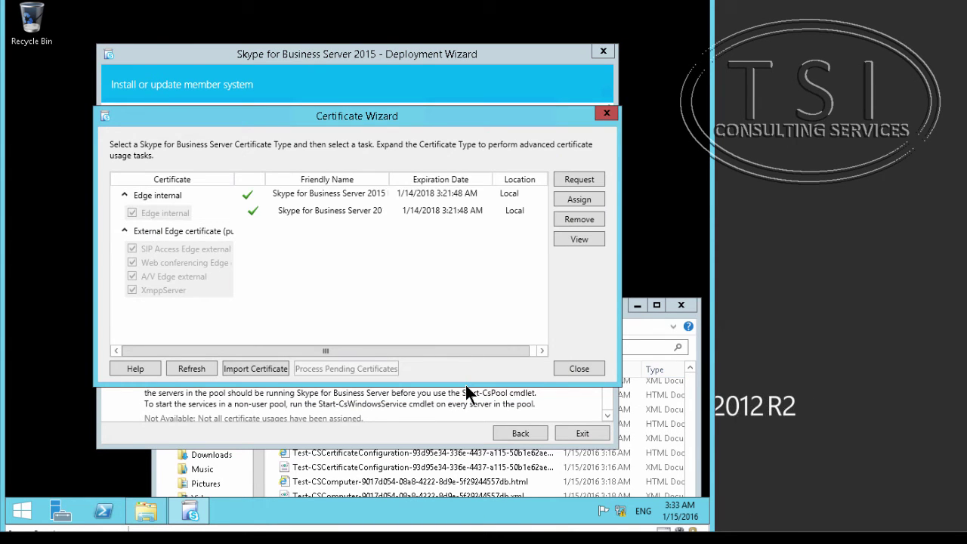
- Start a request for the External Edge certificate and return to the Delayed or Immediate choice
click(195, 237)
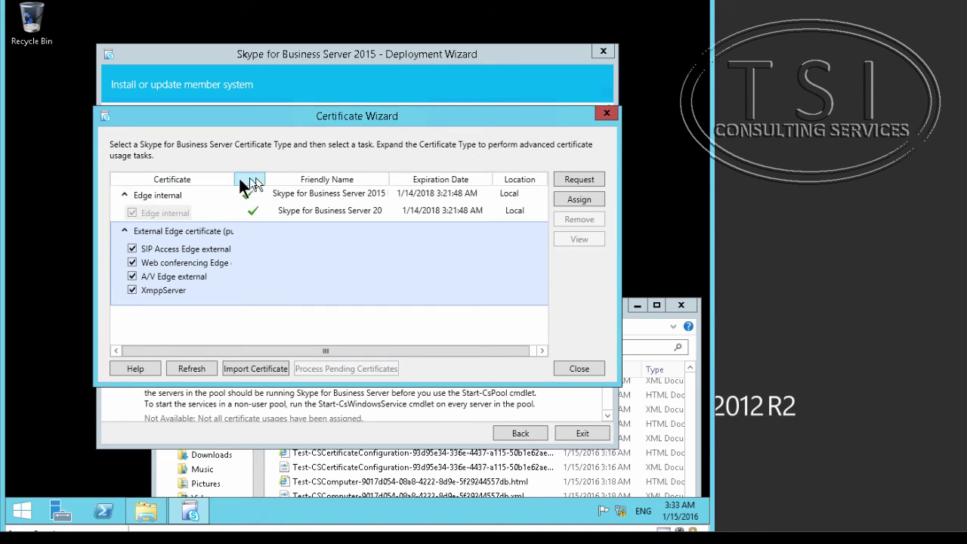
drag(234, 179, 295, 180)
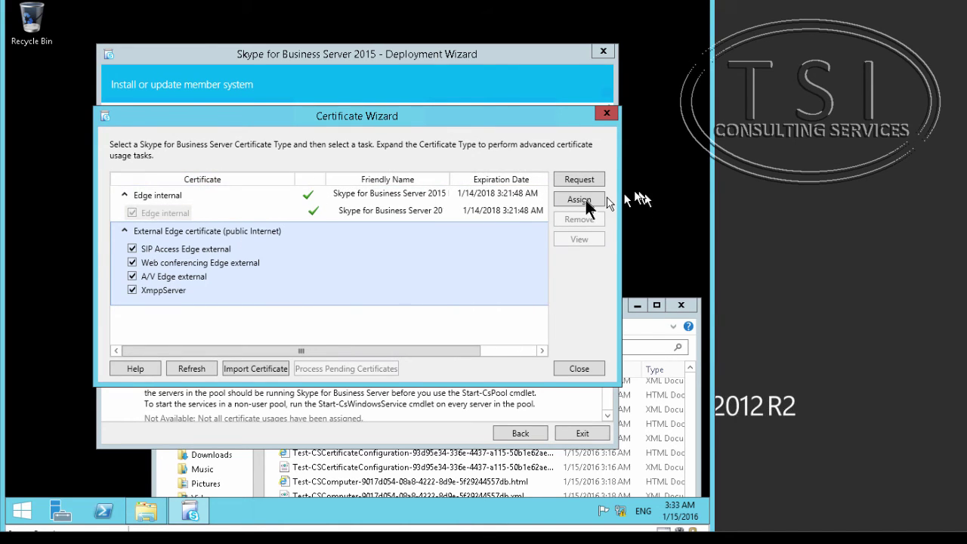
click(576, 181)
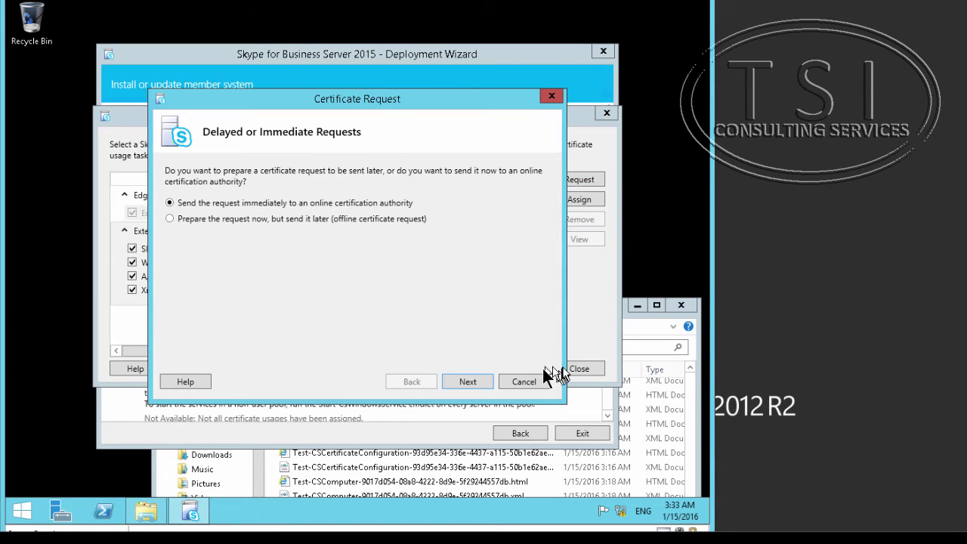
click(468, 383)
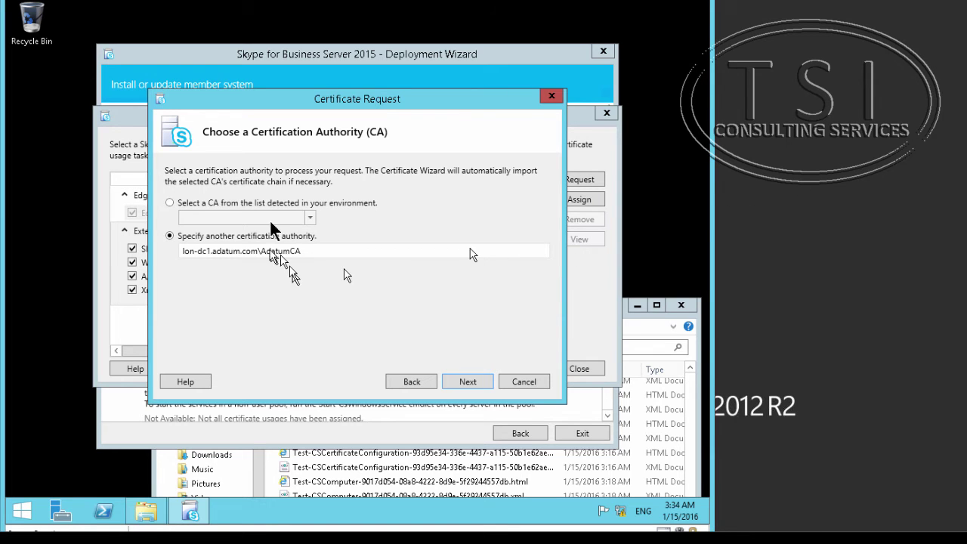
click(404, 384)
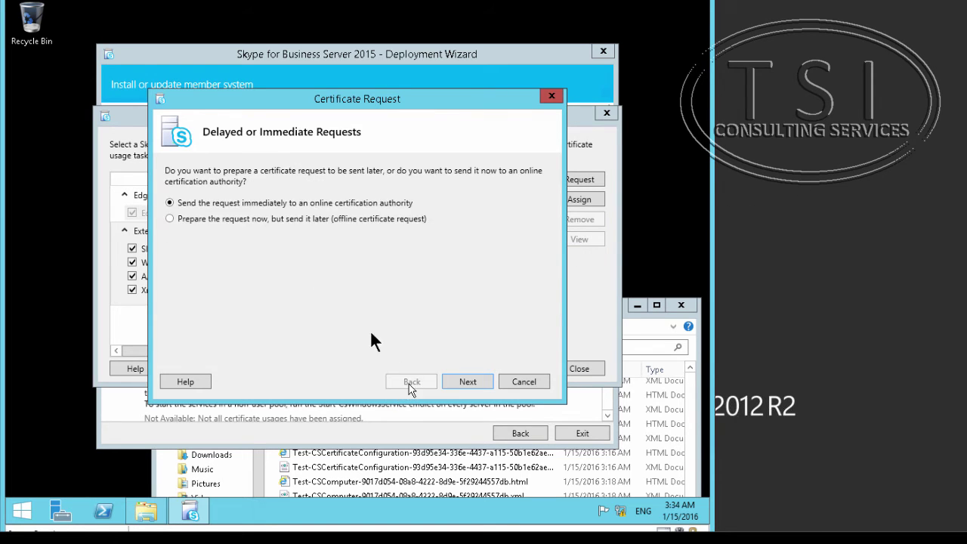
- Prepare the request offline, saving it to C:\CertReq.req
click(270, 222)
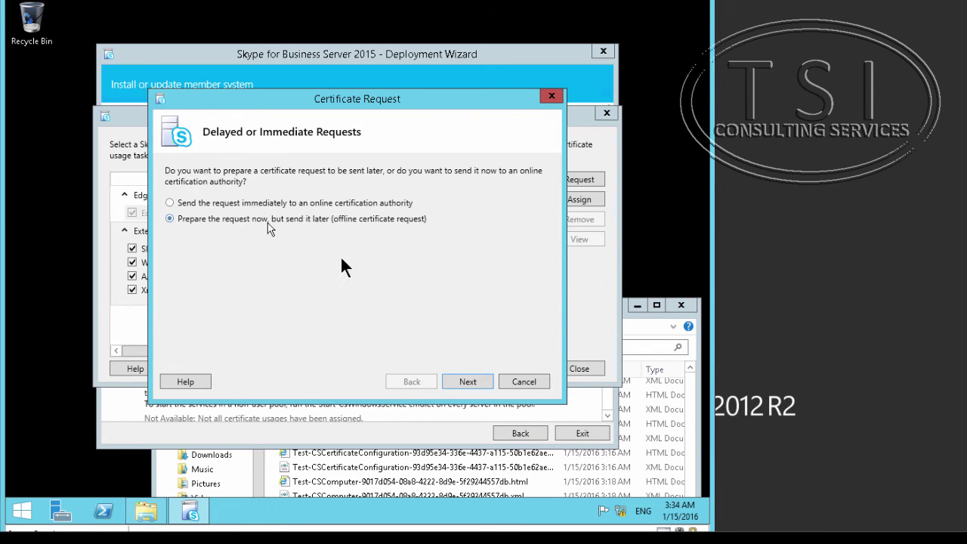
click(474, 383)
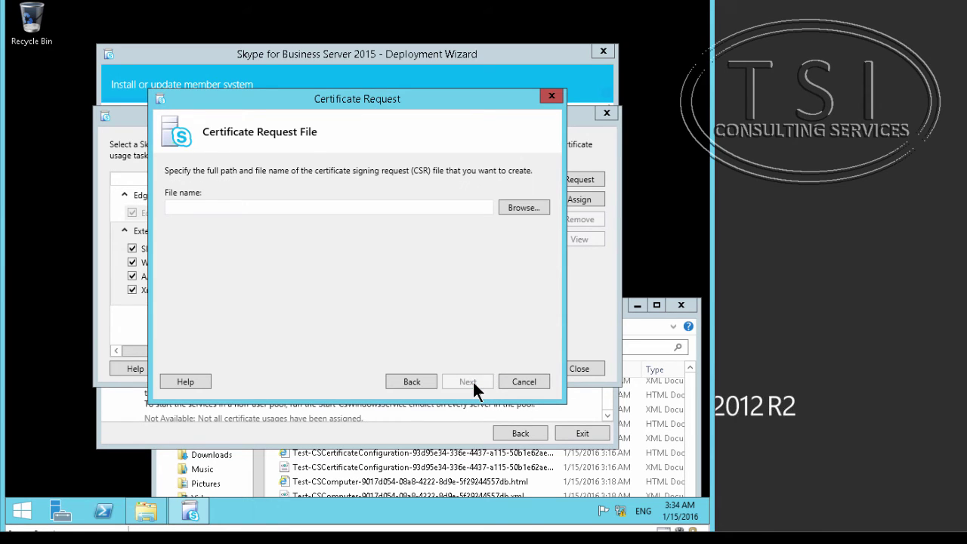
click(524, 207)
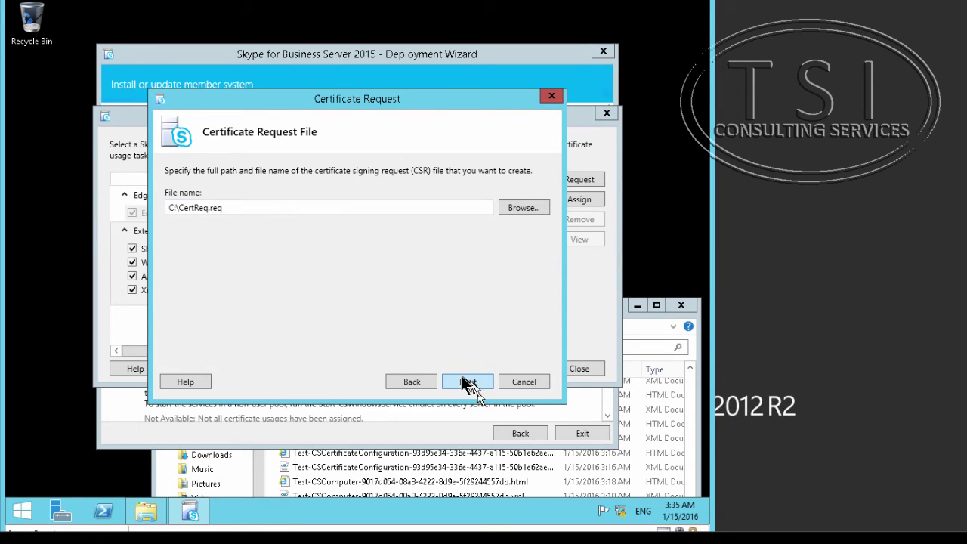
click(466, 383)
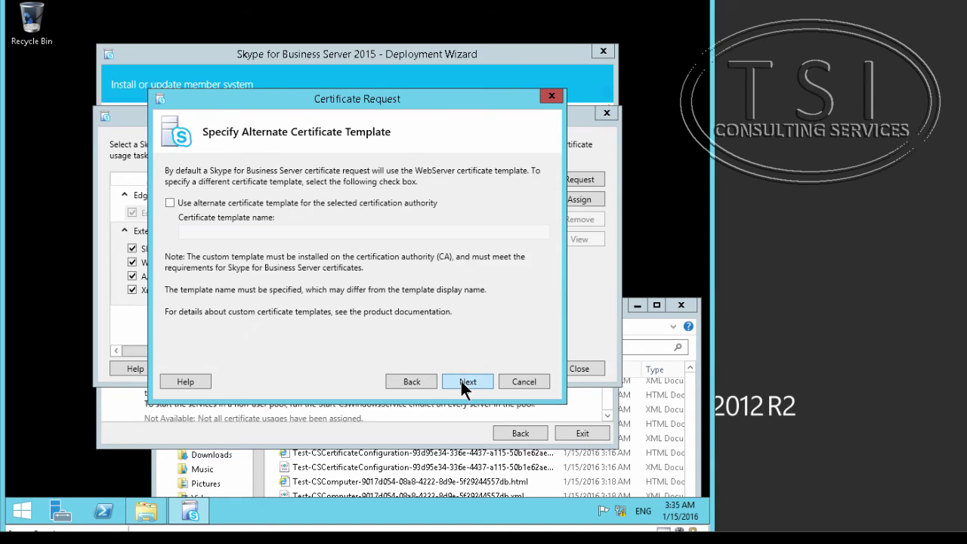
- Accept the default template, name, A Datum organization, UK location, and subject names
click(475, 385)
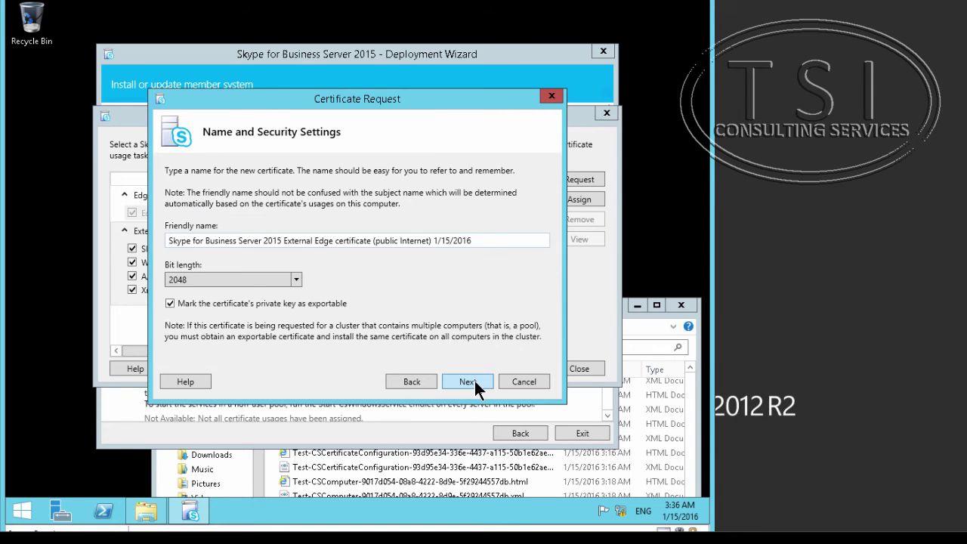
click(467, 382)
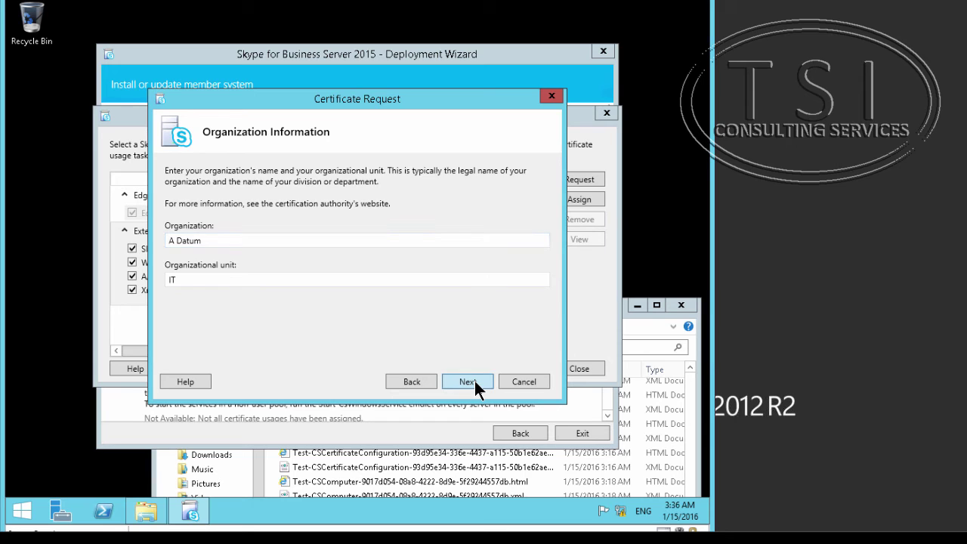
click(467, 382)
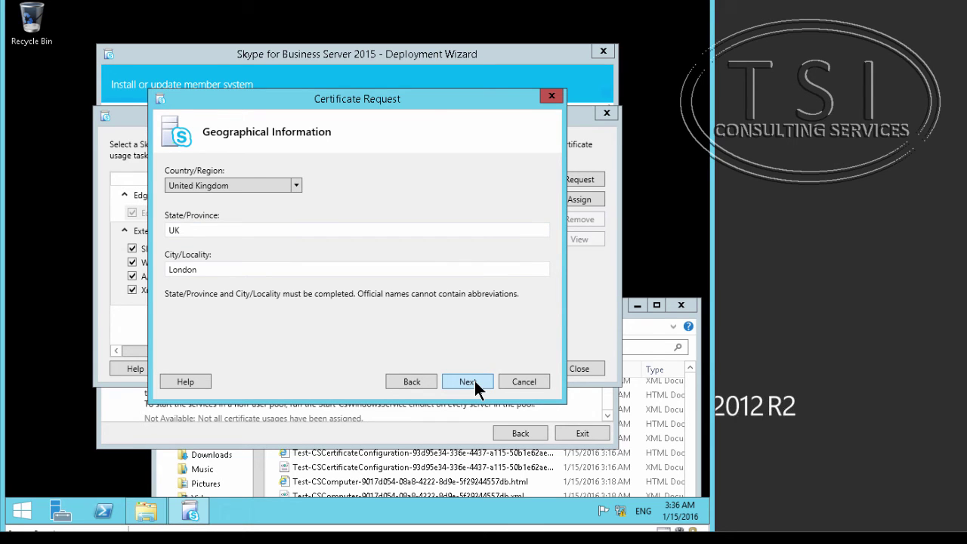
click(468, 382)
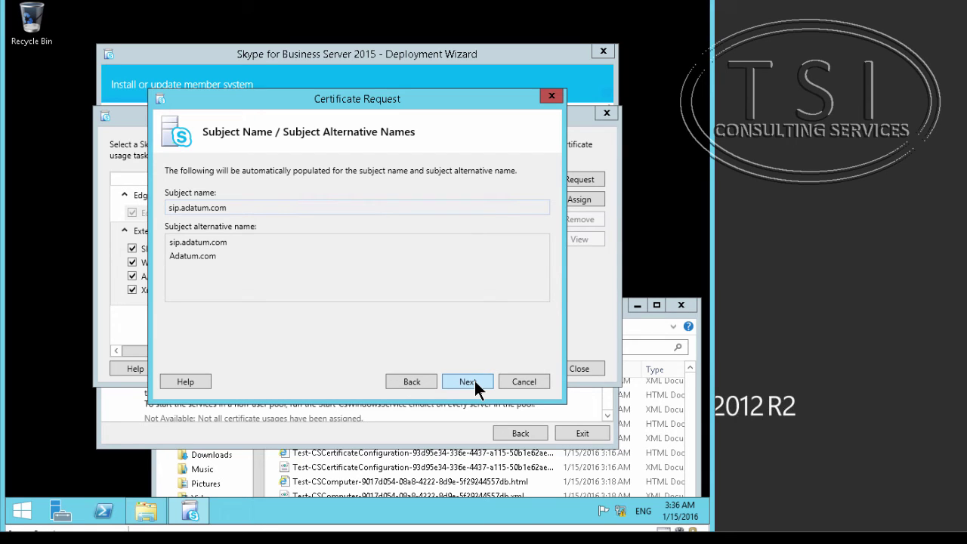
click(474, 382)
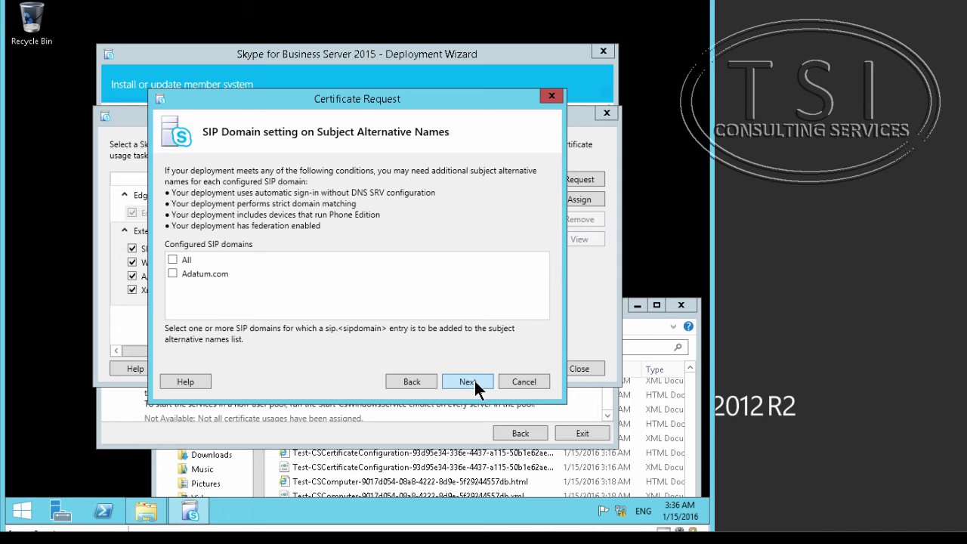
click(474, 383)
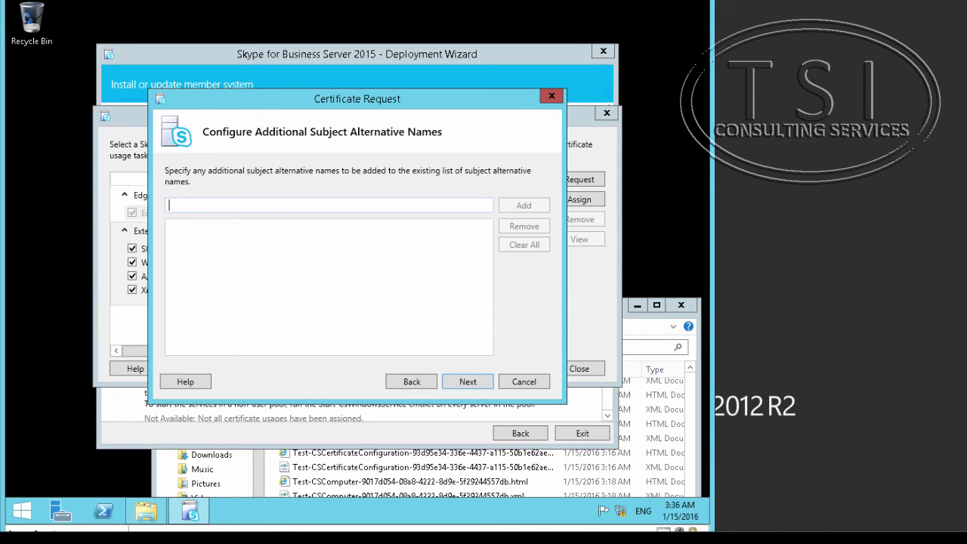
- Add Lyncdiscover.adatum.com as an alternative name and generate the C:\CertReq.req request file
text(Lyncdiscover.adatum.com)
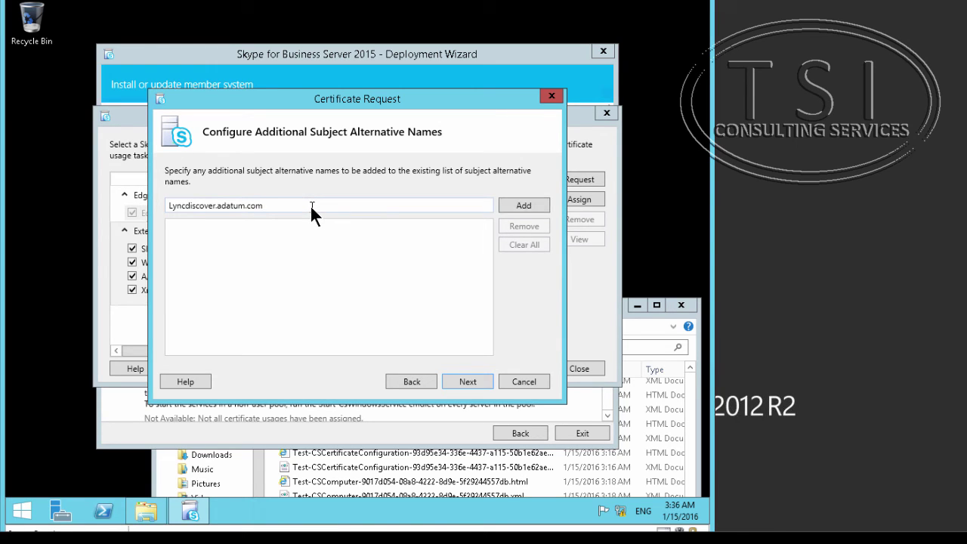
click(507, 207)
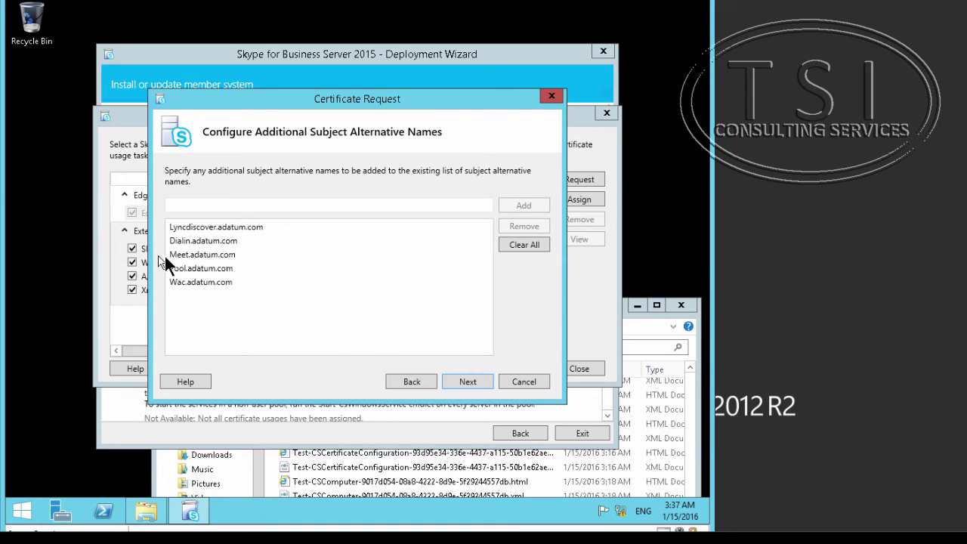
click(468, 382)
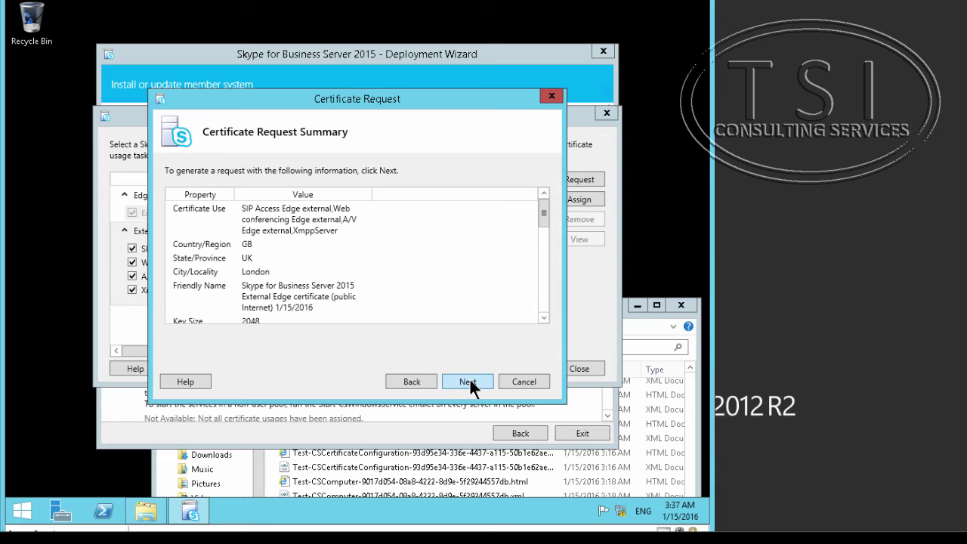
click(470, 380)
click(468, 381)
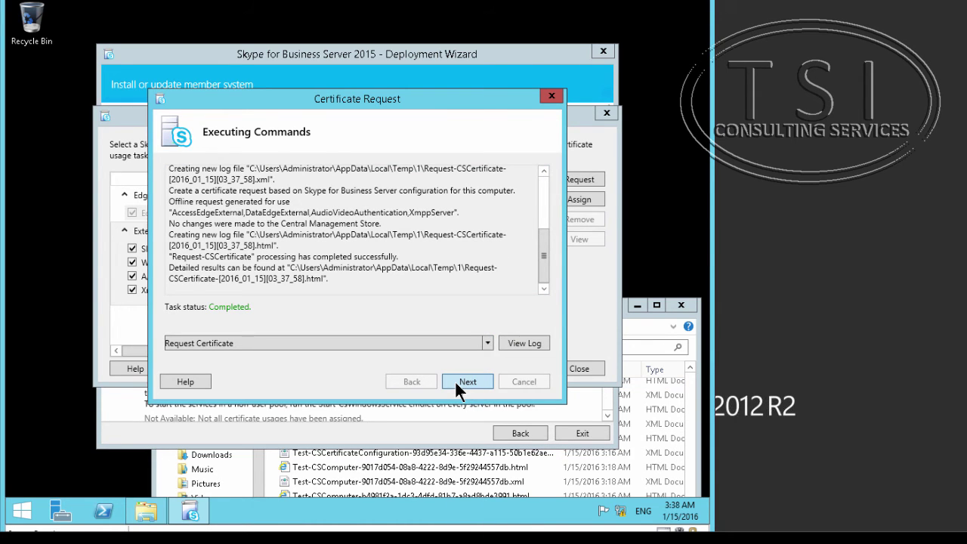
click(466, 382)
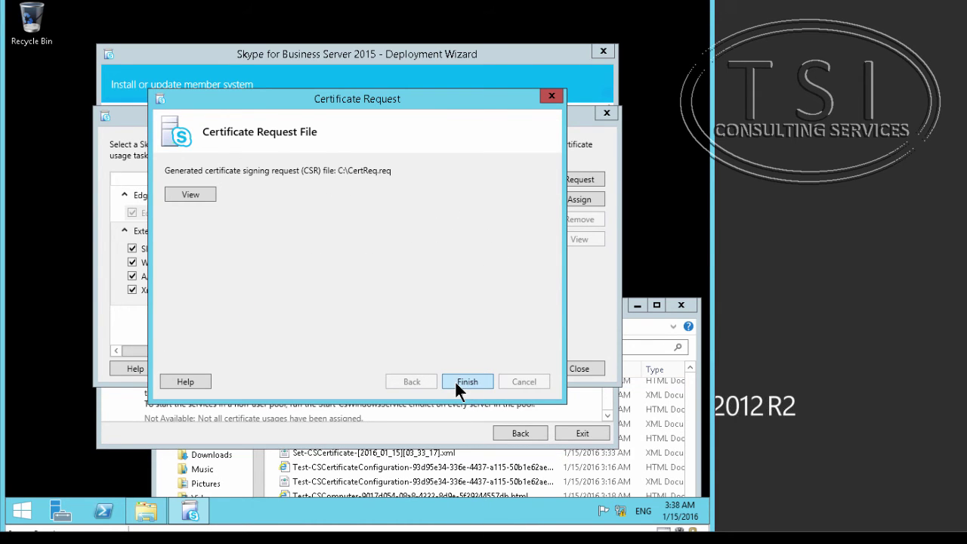
- Open CertReq.req in Notepad, select all of its text, and copy it
click(192, 196)
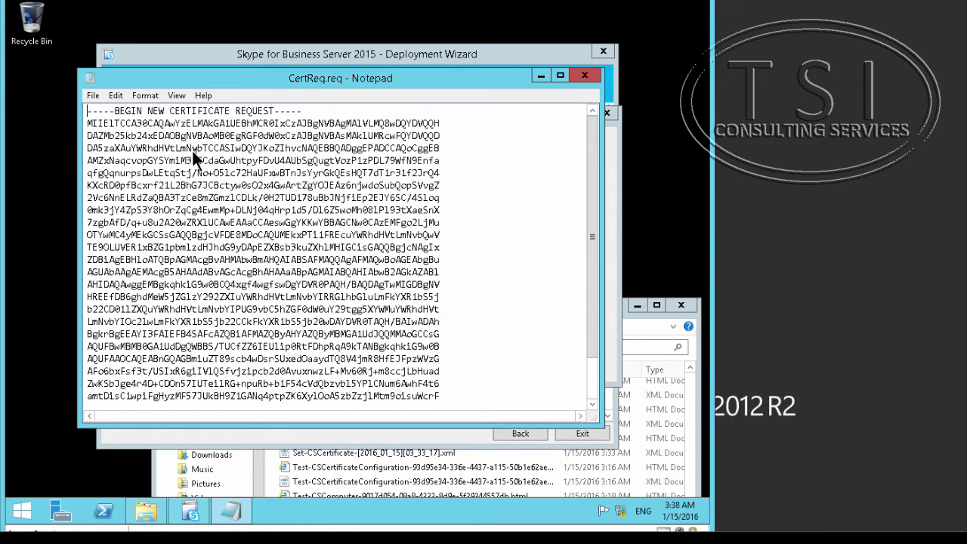
click(115, 95)
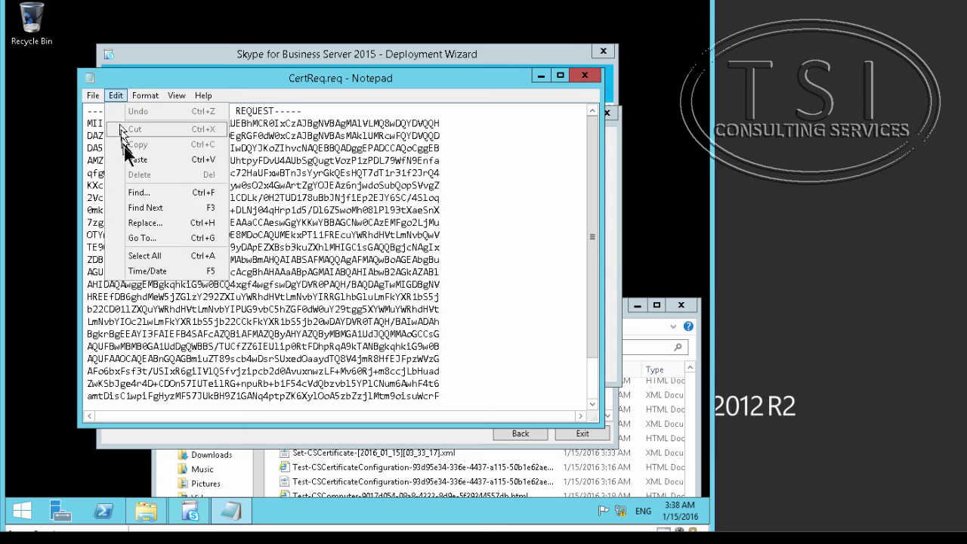
click(141, 256)
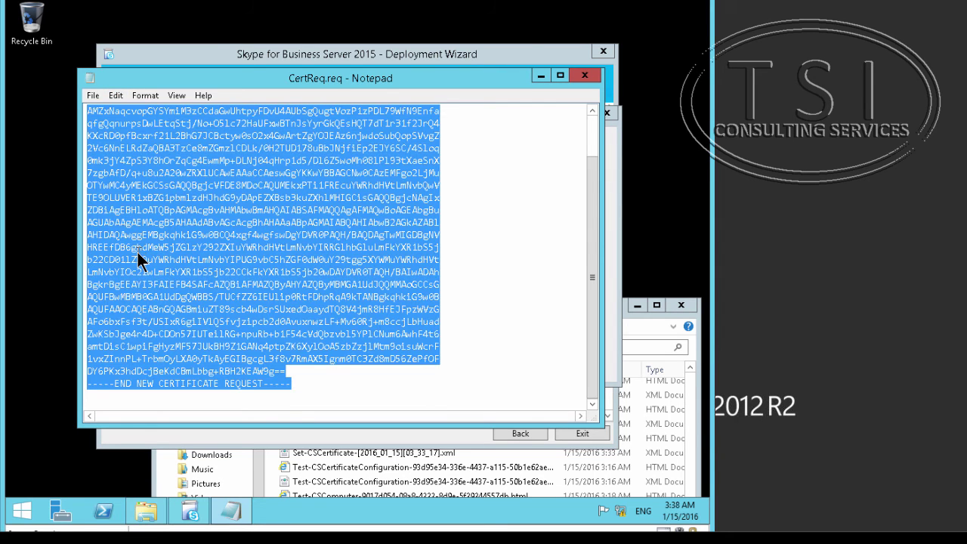
key(ctrl+c)
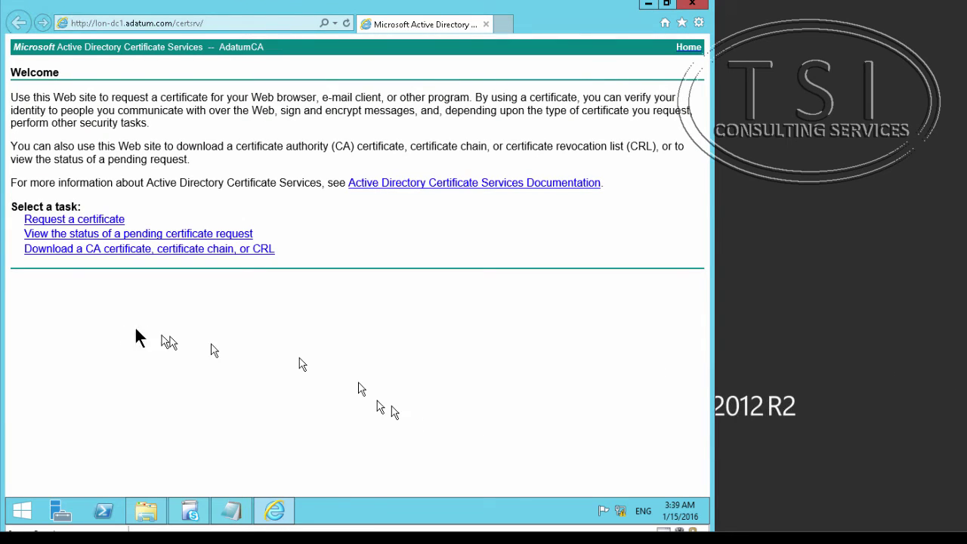
- Choose an advanced, base-64 certificate request on the AdatumCA web enrollment site
click(85, 220)
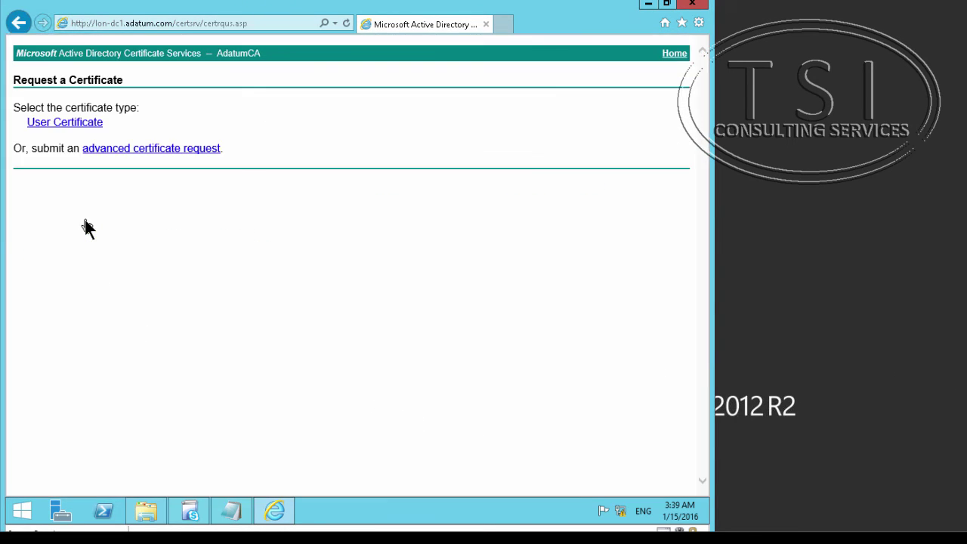
click(123, 149)
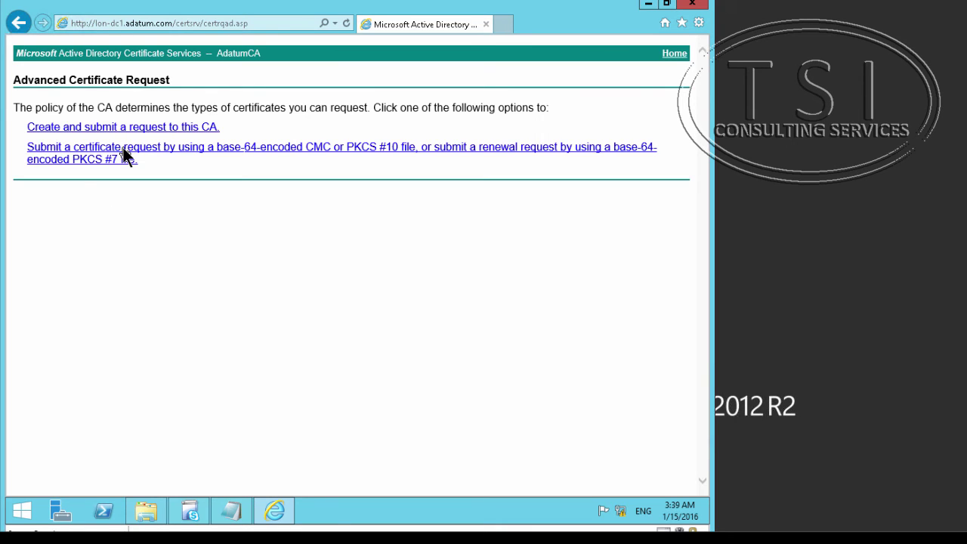
click(133, 158)
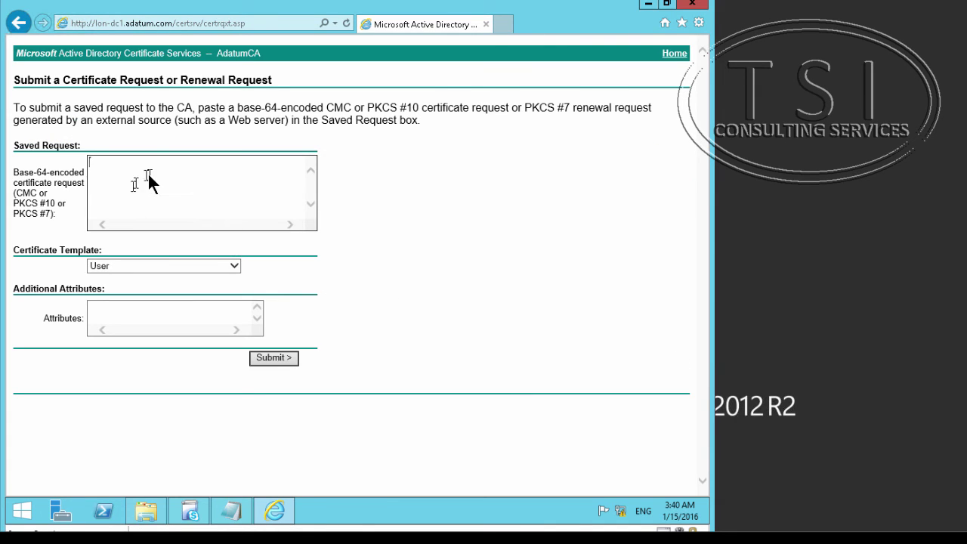
- Paste the request, choose the Web Server template, and submit it so the certificate is issued
right_click(149, 174)
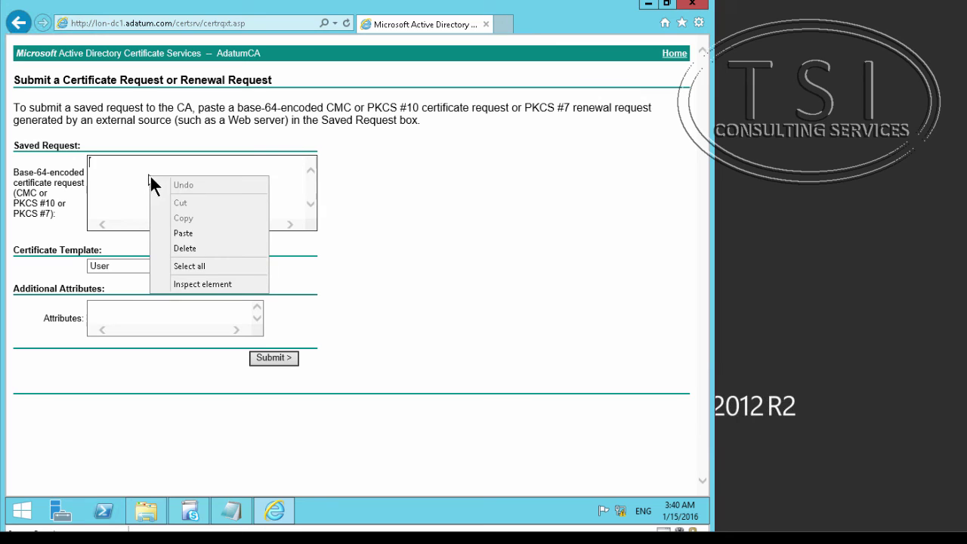
click(183, 234)
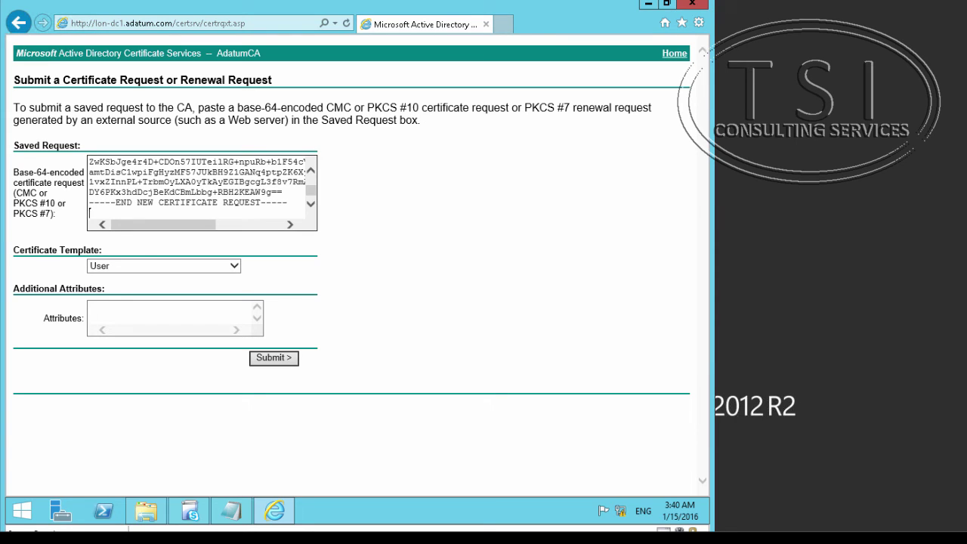
key(Tab)
key(w)
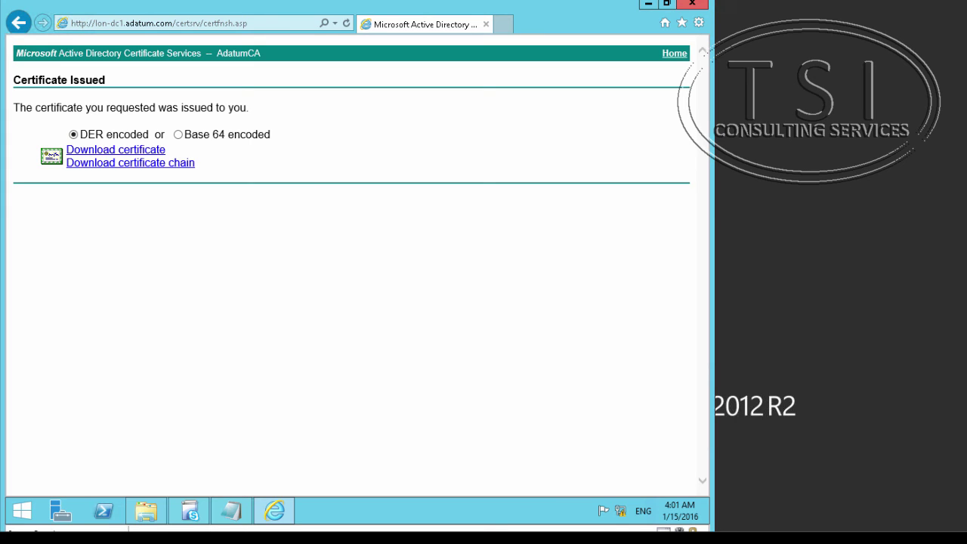
click(189, 511)
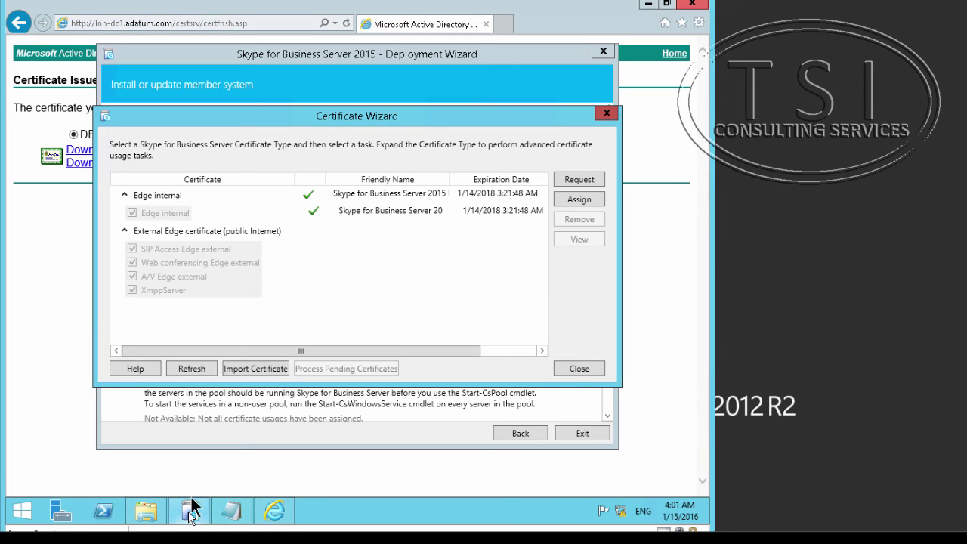
- Assign the issued certificate to the External Edge usages, valid until 1/14/2018
click(233, 240)
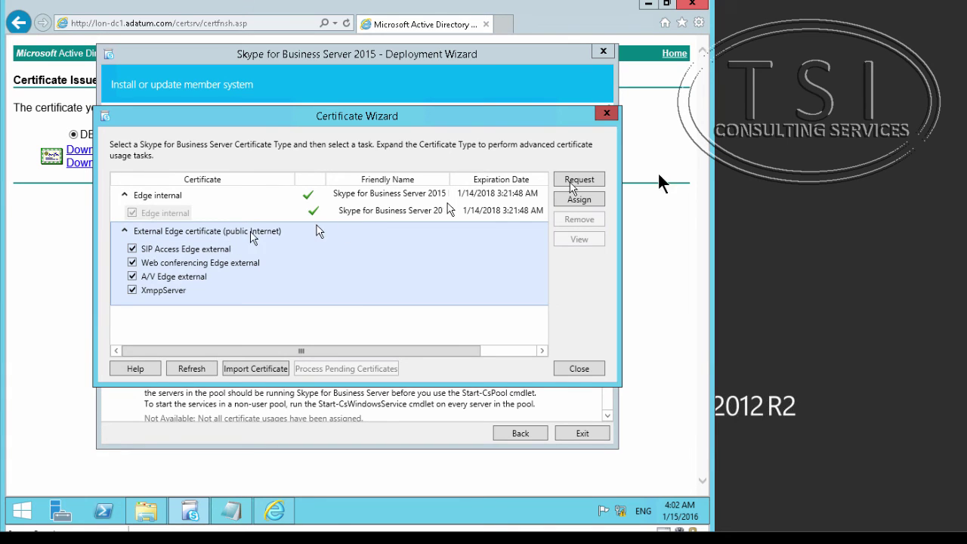
click(575, 200)
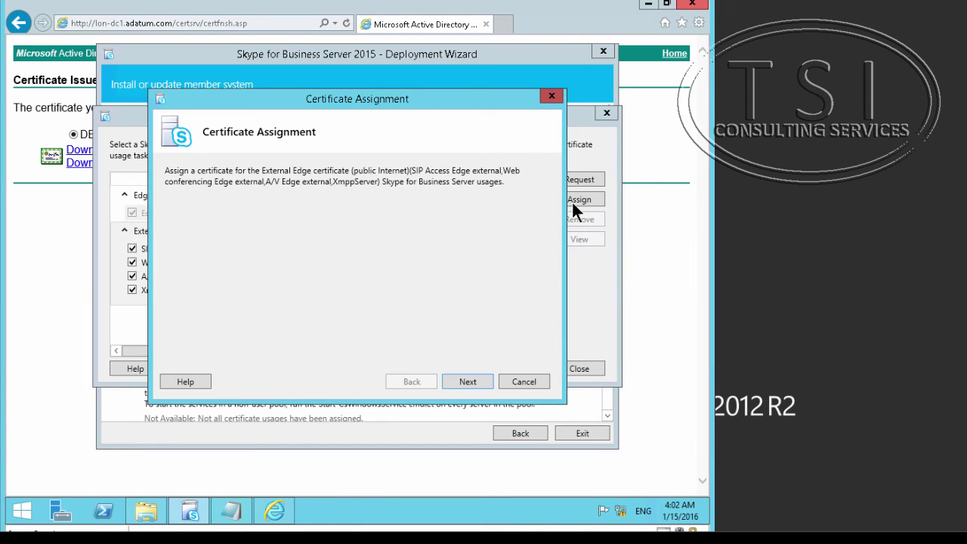
click(468, 383)
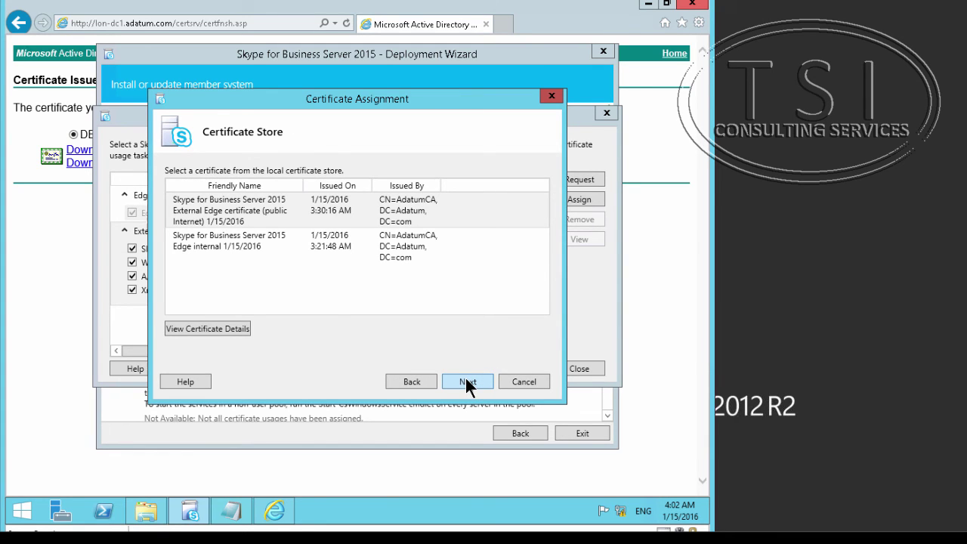
click(467, 383)
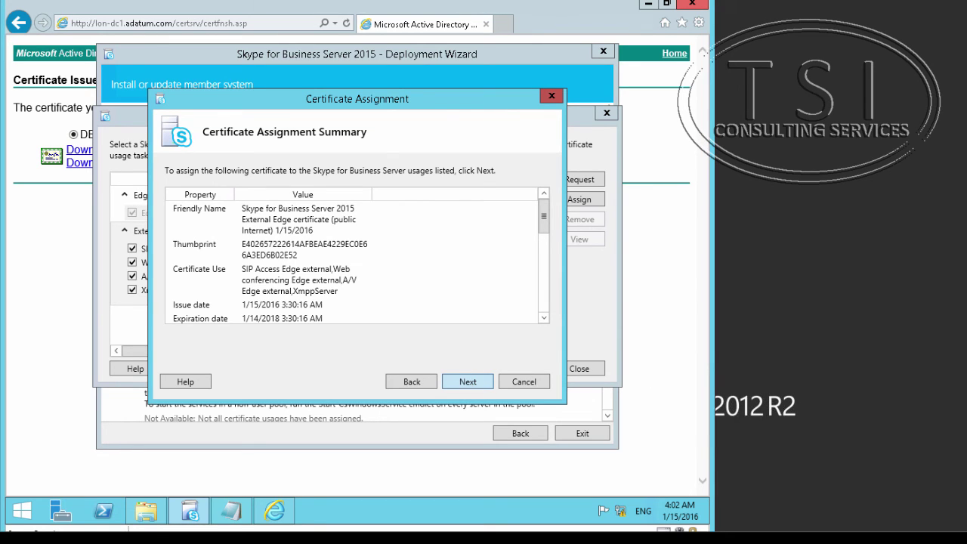
click(468, 381)
click(461, 382)
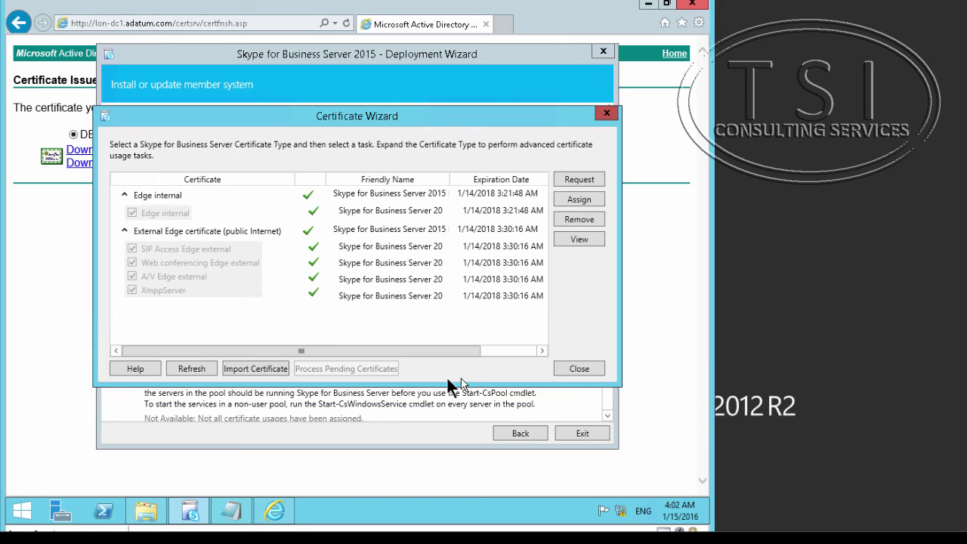
click(17, 513)
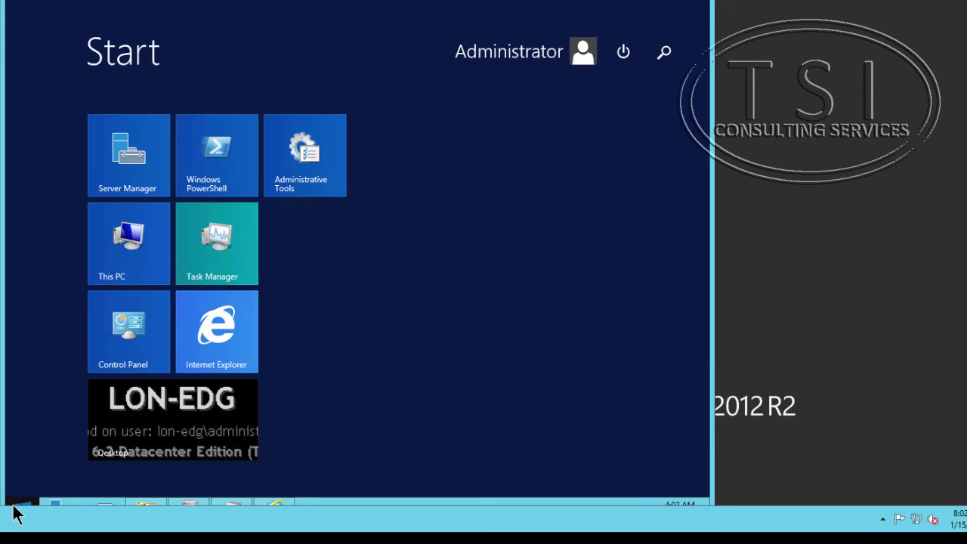
- In the Management Shell, run Start-CsWindowsService, then Get-CsWindowsService to check service status
key(super+q)
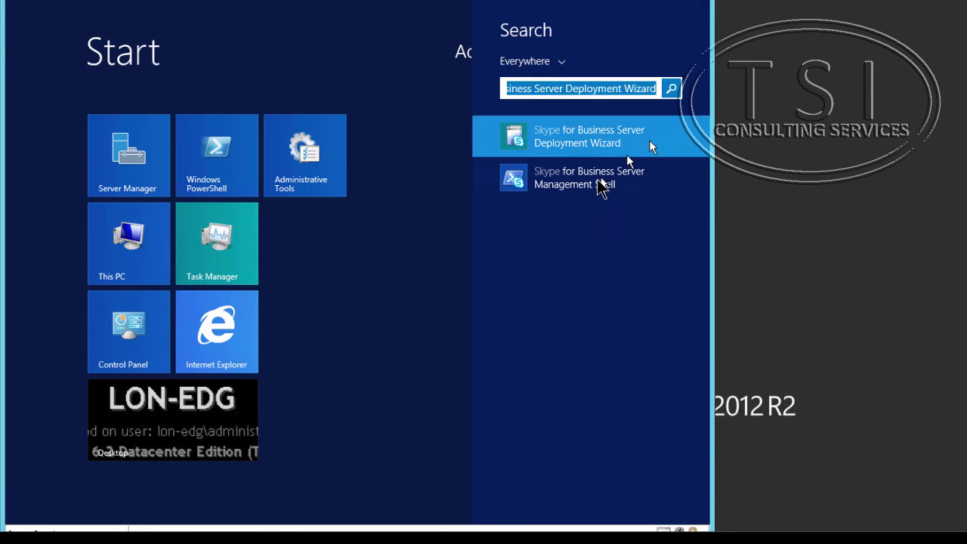
click(602, 187)
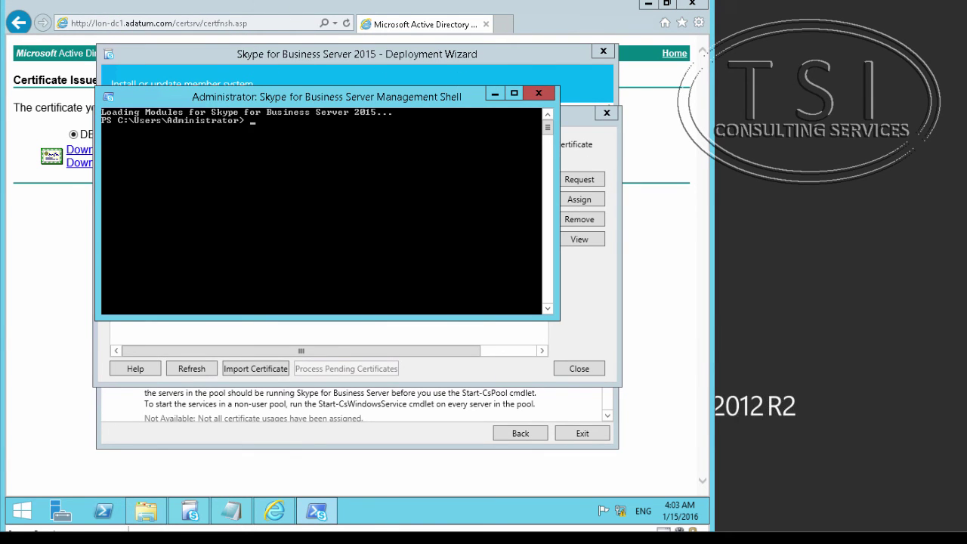
text(Start-CsWindowsService)
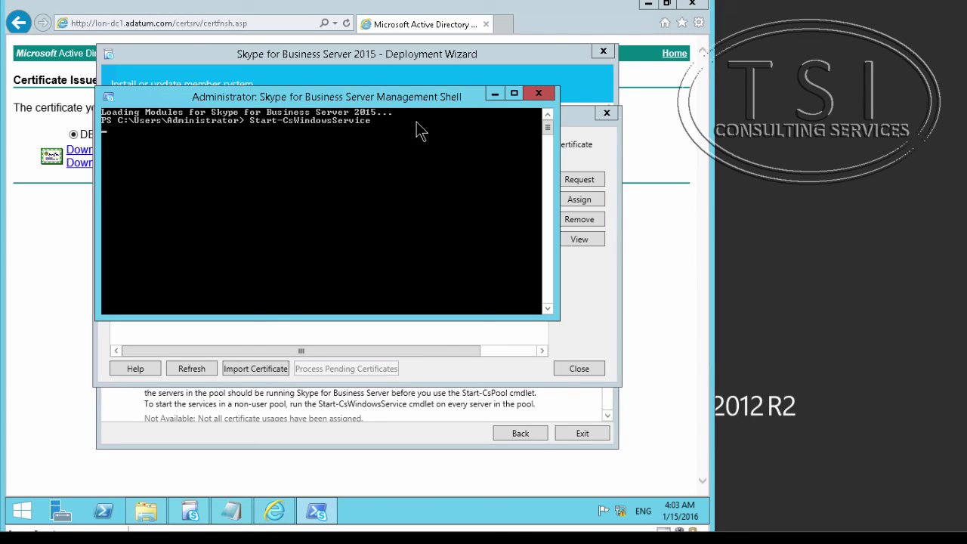
key(Return)
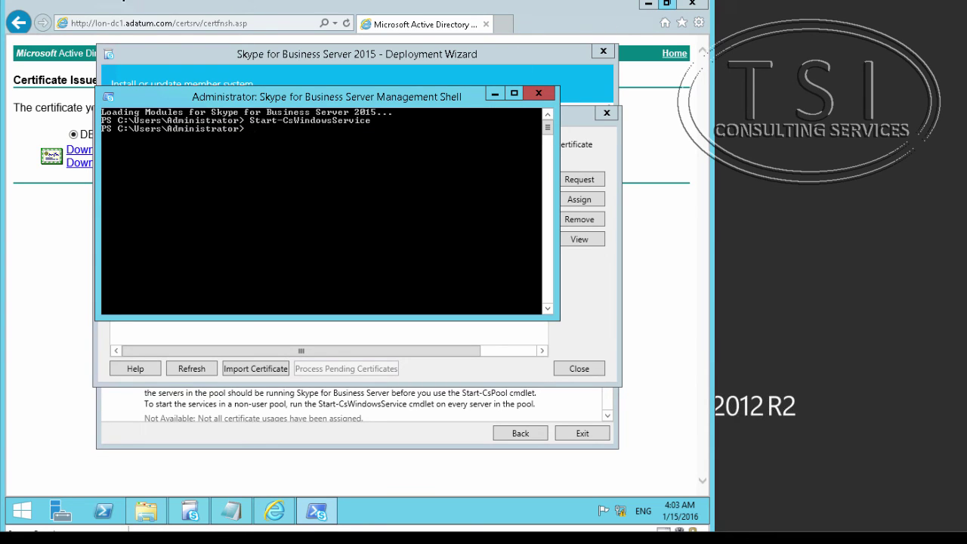
text(Get-CsWindowsService)
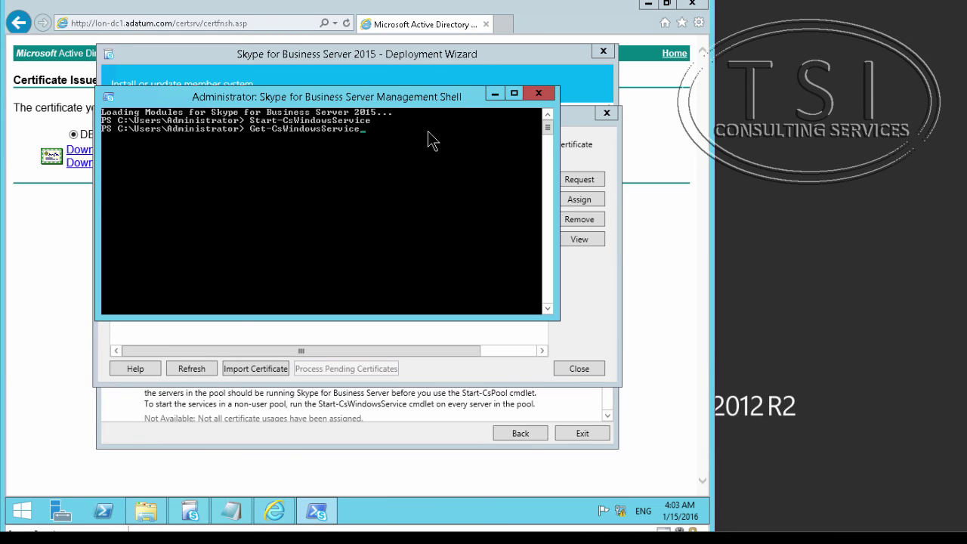
key(Return)
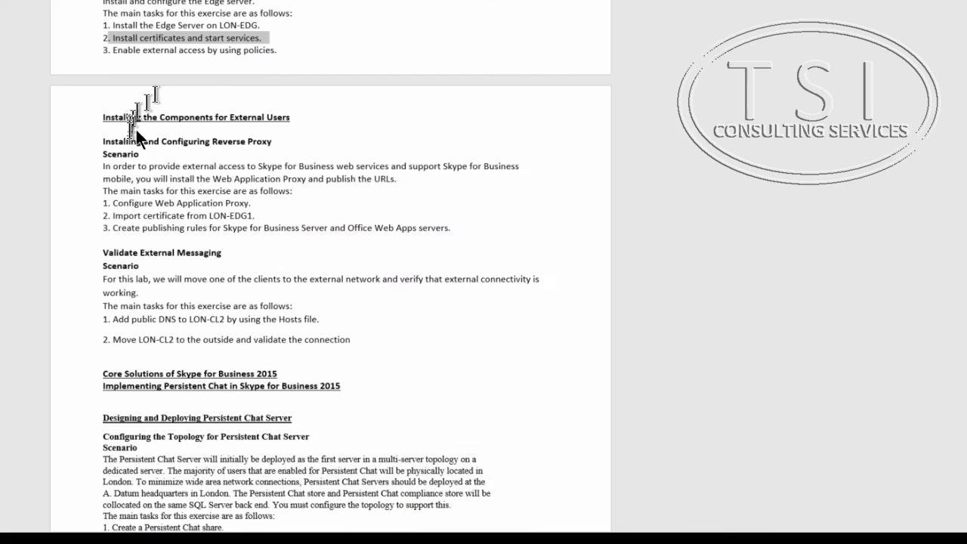
- Highlight the 'Enable external access by using policies' task in the lab's Edge Server section
scroll(136, 129, up, 10)
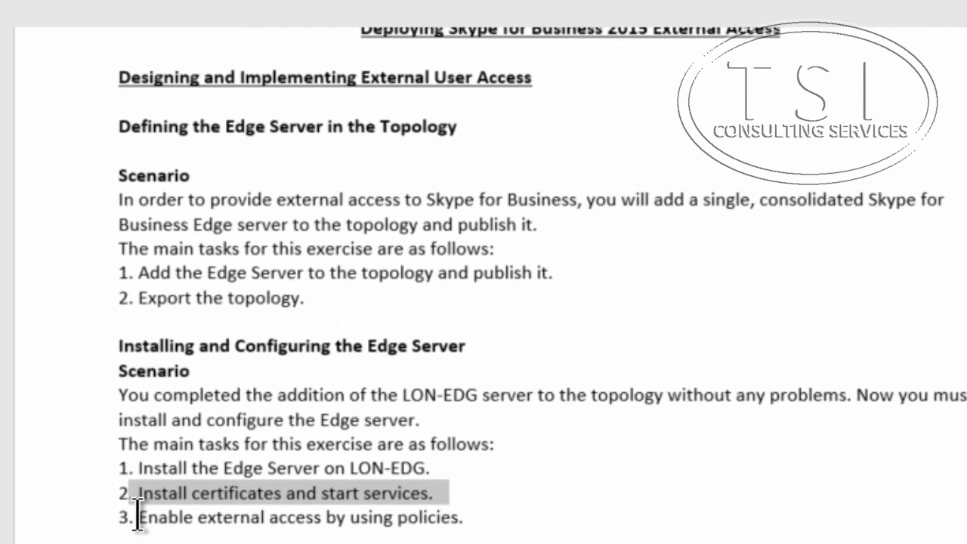
drag(113, 487, 253, 497)
drag(414, 534, 491, 515)
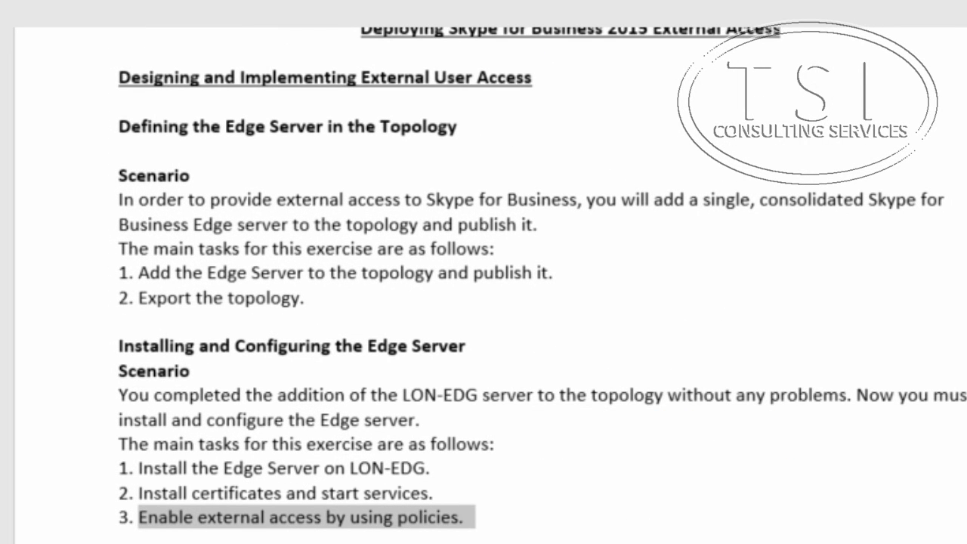
scroll(483, 272, down, 5)
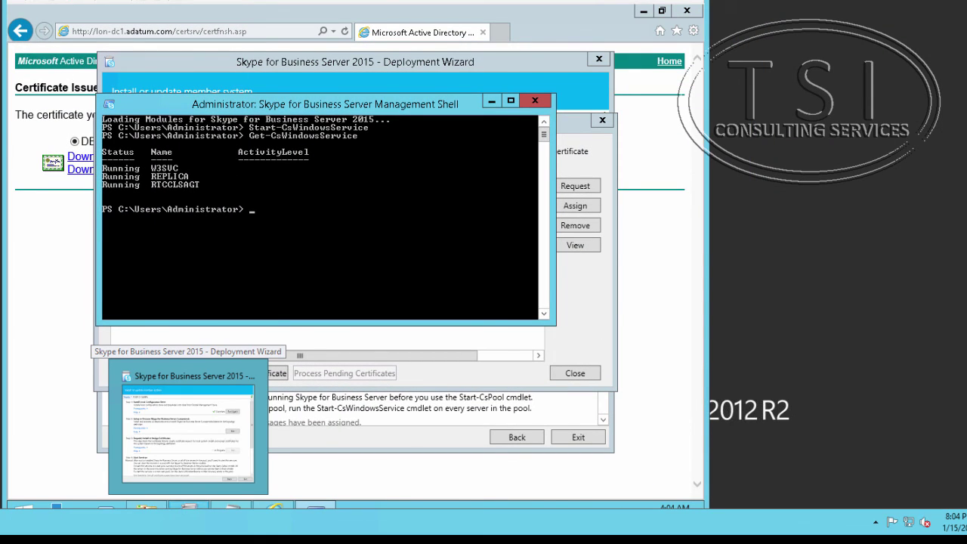
mouse_move(192, 525)
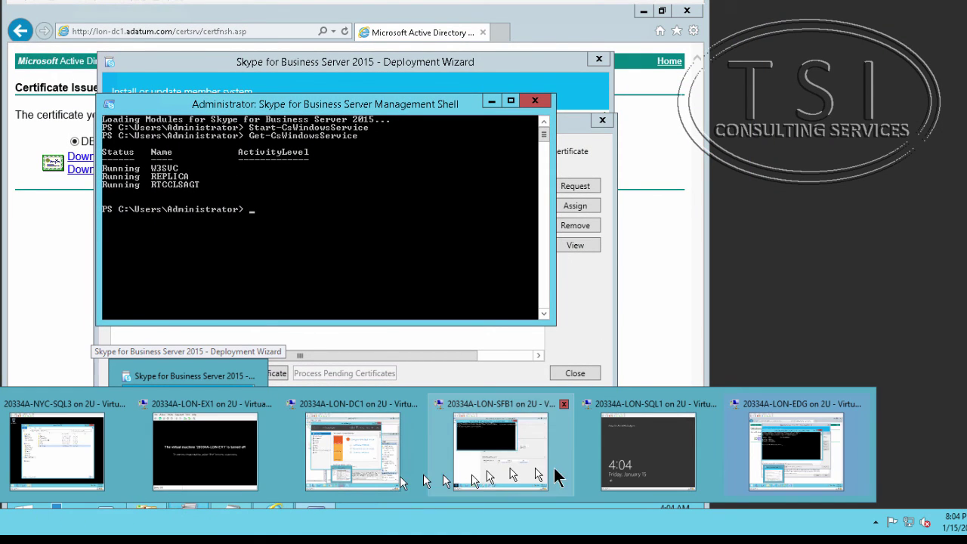
- Switch to the SFB1 VM, minimize the Management Shell, and launch the Skype for Business Control Panel
click(494, 465)
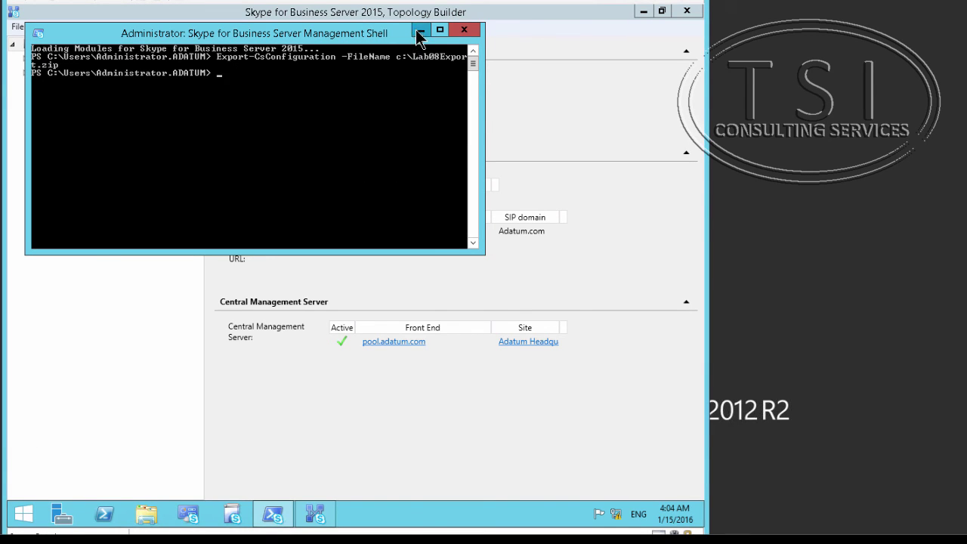
click(418, 30)
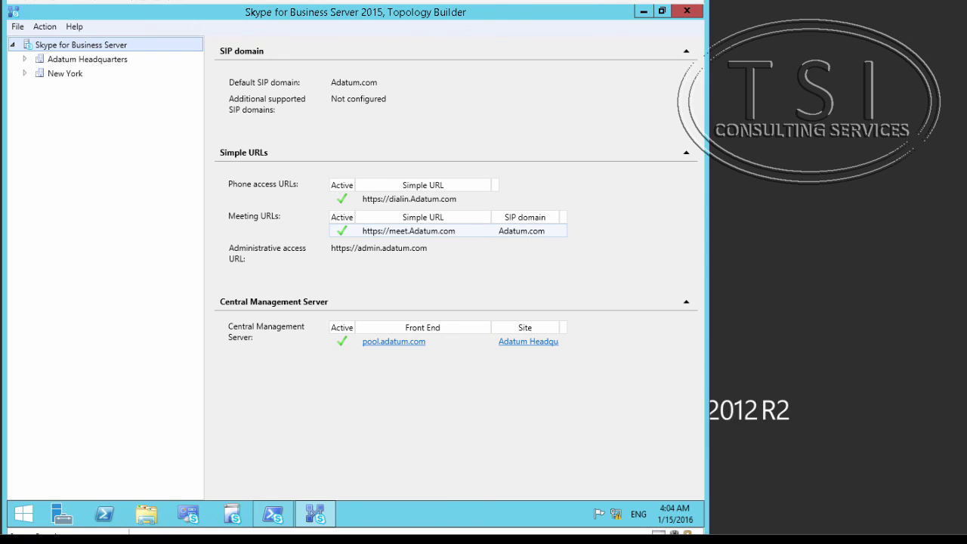
click(189, 514)
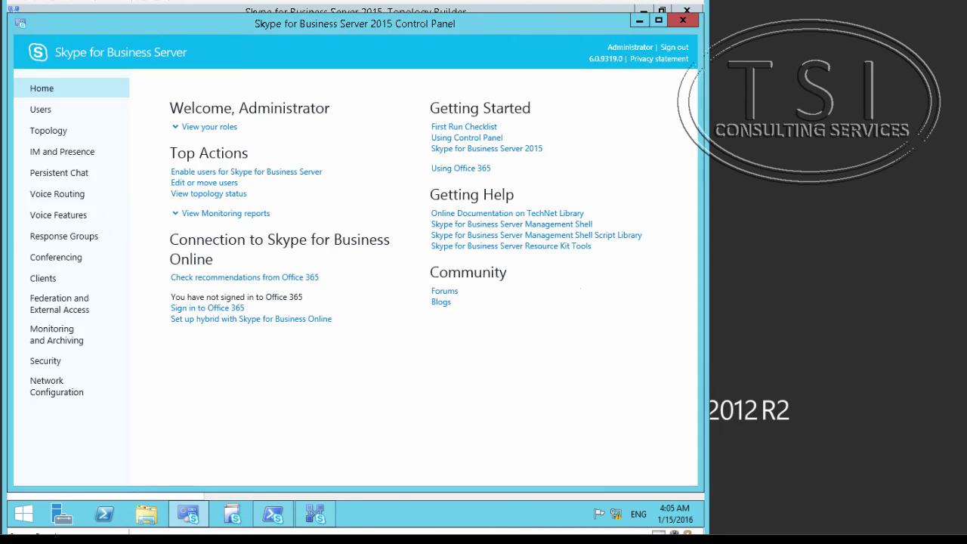
- Enable federated, XMPP federated, remote and public user access in the Global external access policy and commit
click(62, 304)
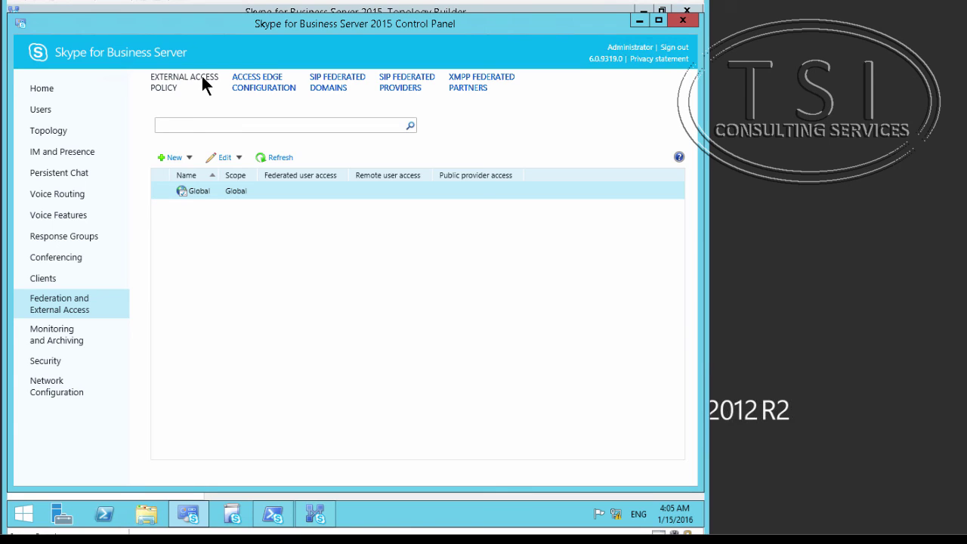
double_click(192, 191)
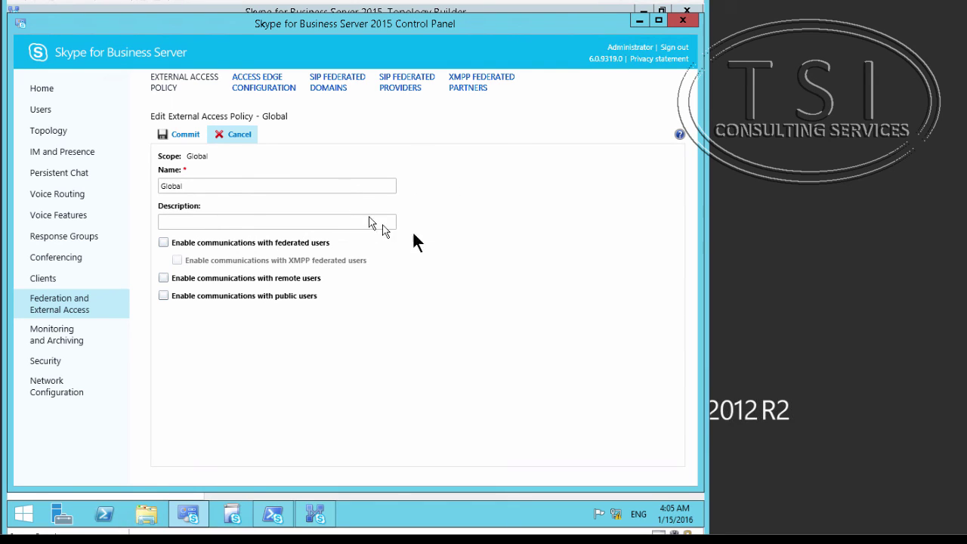
click(163, 243)
click(176, 260)
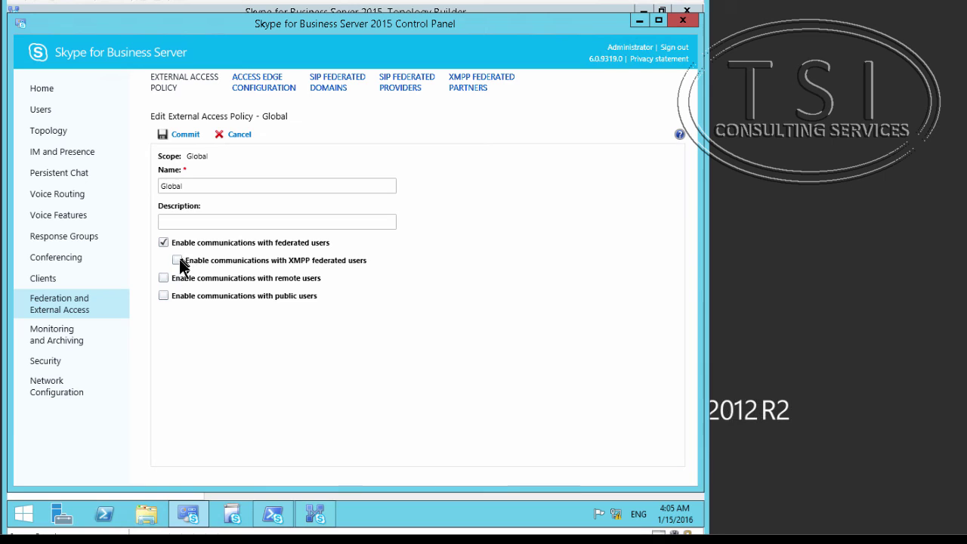
click(164, 278)
click(164, 295)
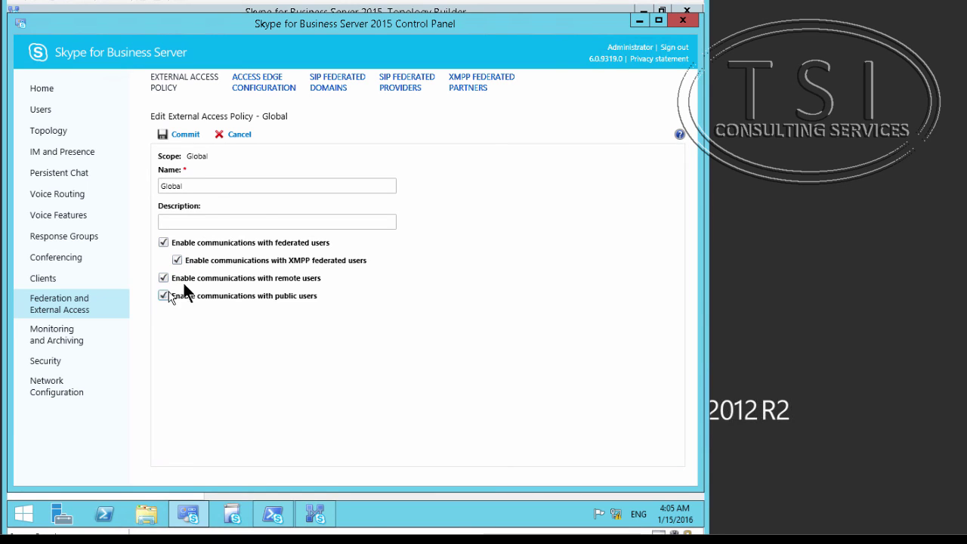
click(183, 135)
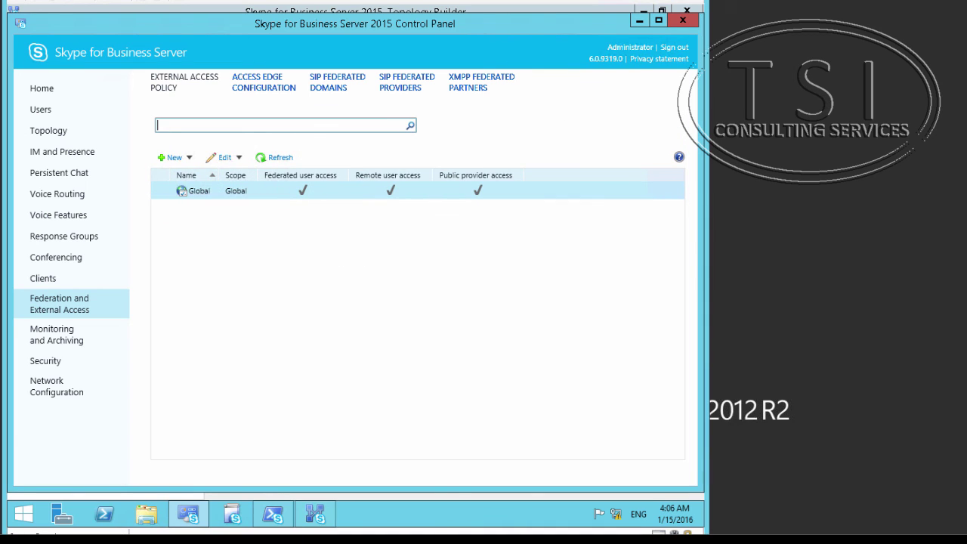
- Turn on federation, partner domain discovery, remote and anonymous conference access in the Global Access Edge configuration
click(261, 81)
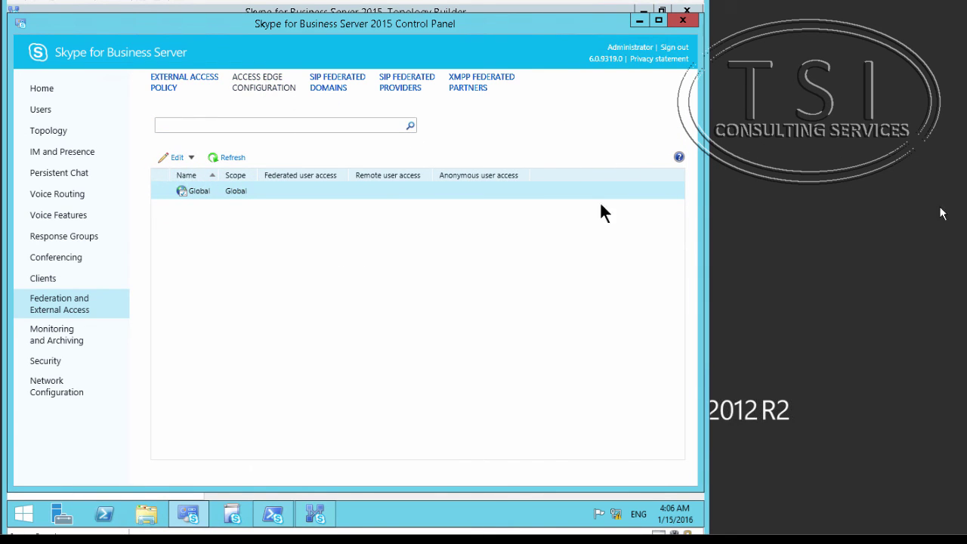
double_click(189, 190)
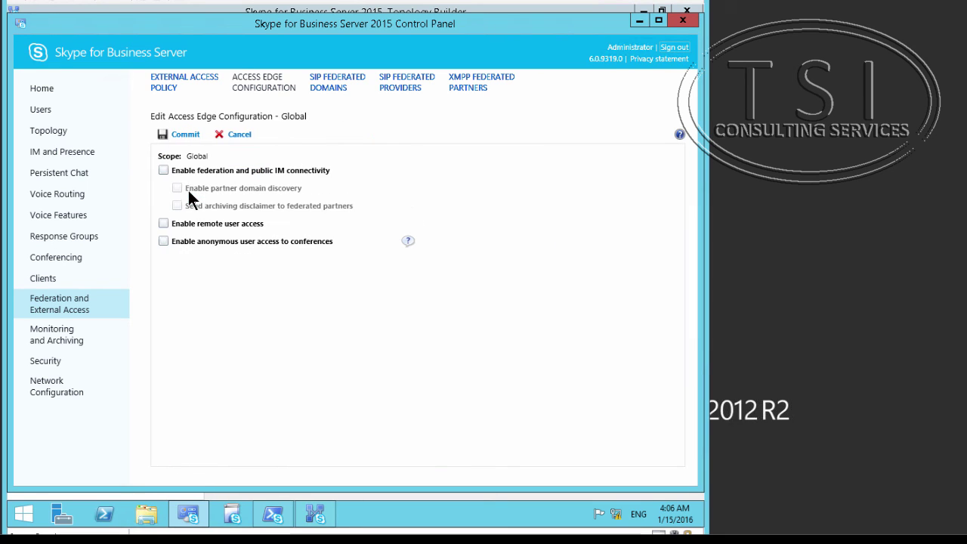
click(163, 171)
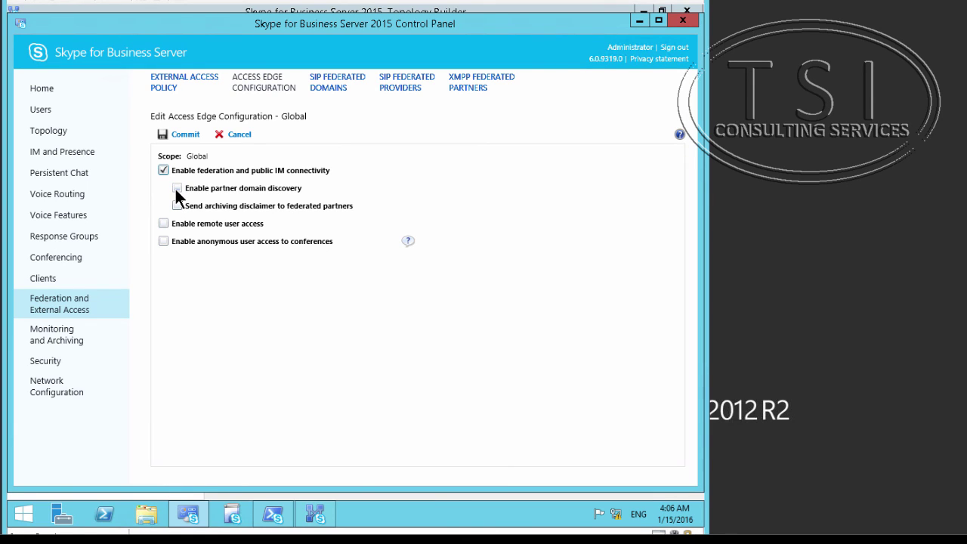
click(176, 192)
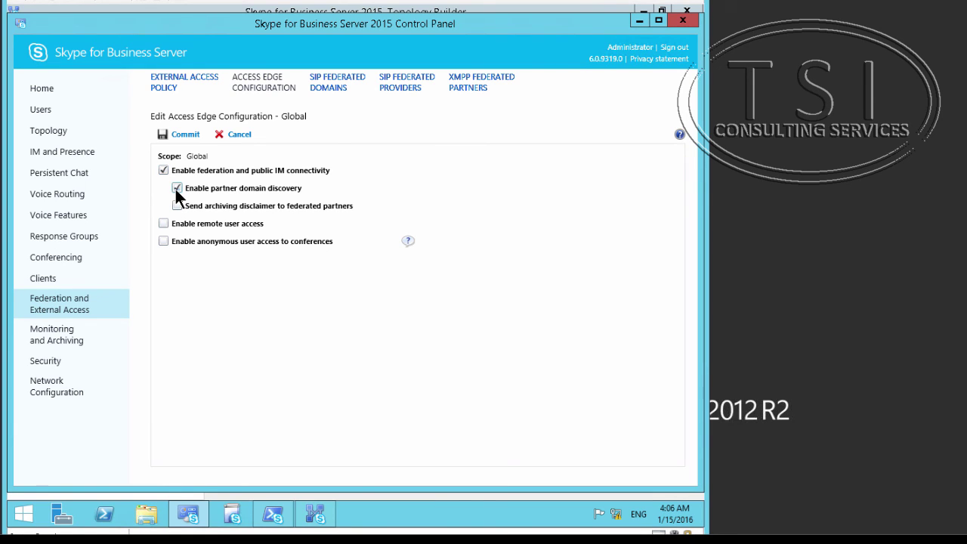
click(163, 242)
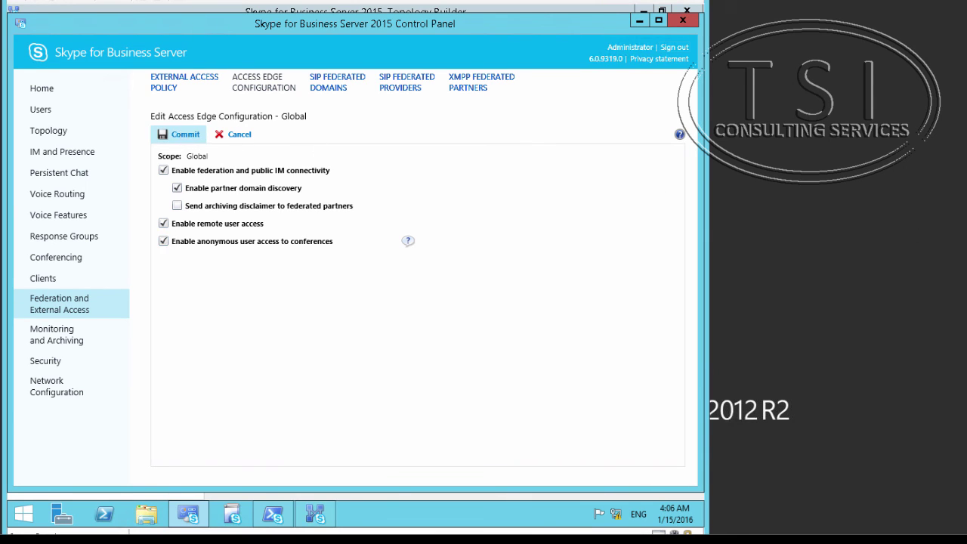
click(178, 133)
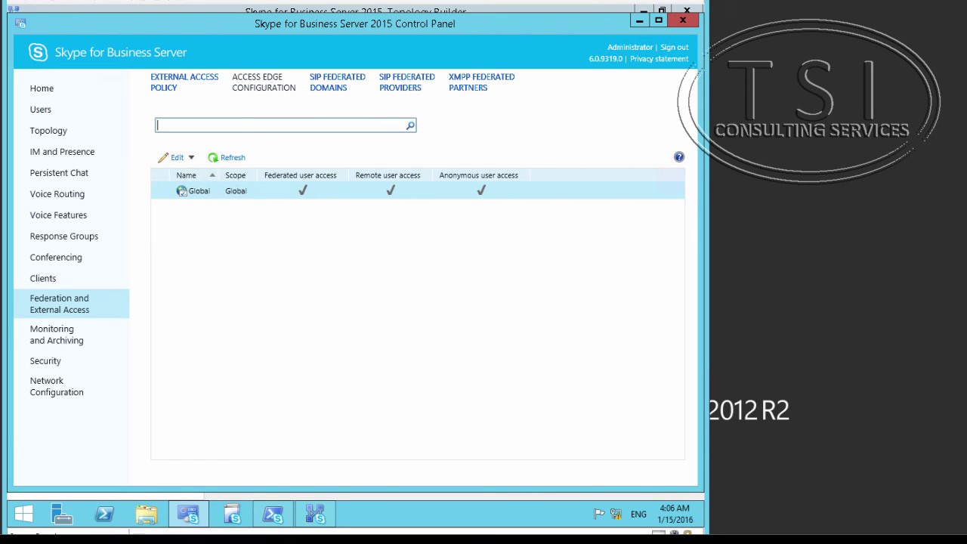